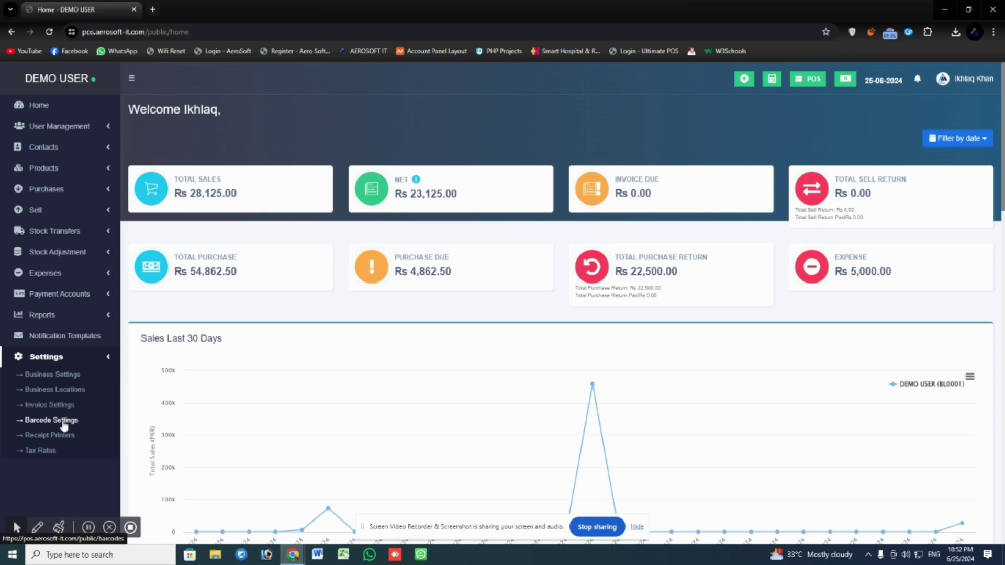
Open the barcode settings and view the form for adding a new barcode sticker setting.
click(81, 429)
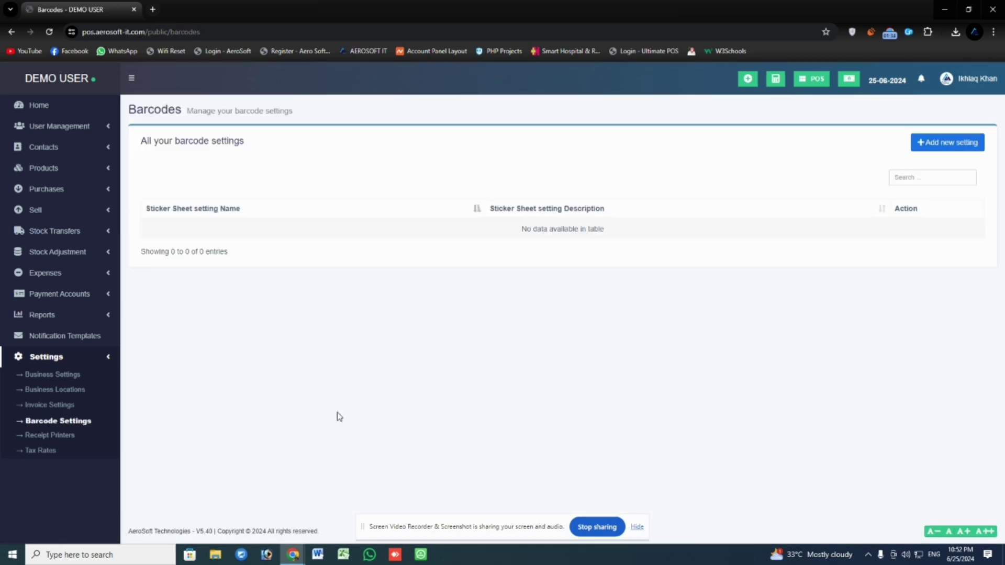
click(960, 144)
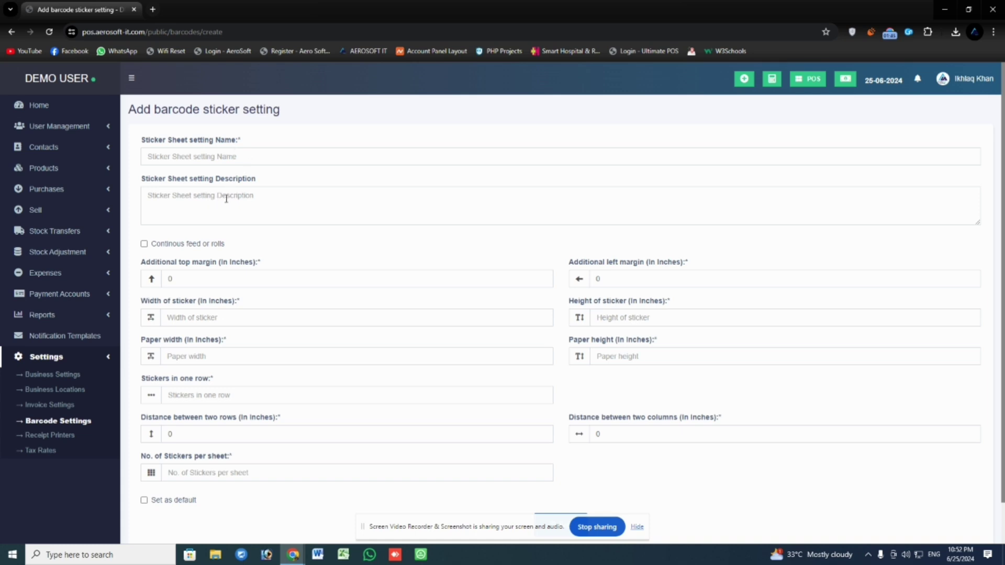
scroll(230, 197, down, 1)
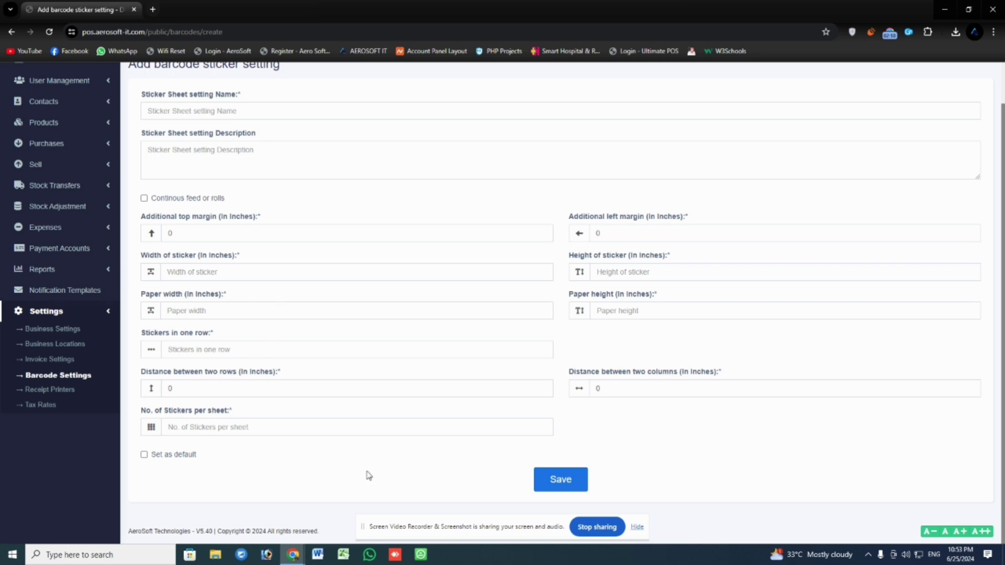
Open the Default invoice layout from the invoice settings and view its available design options.
click(64, 364)
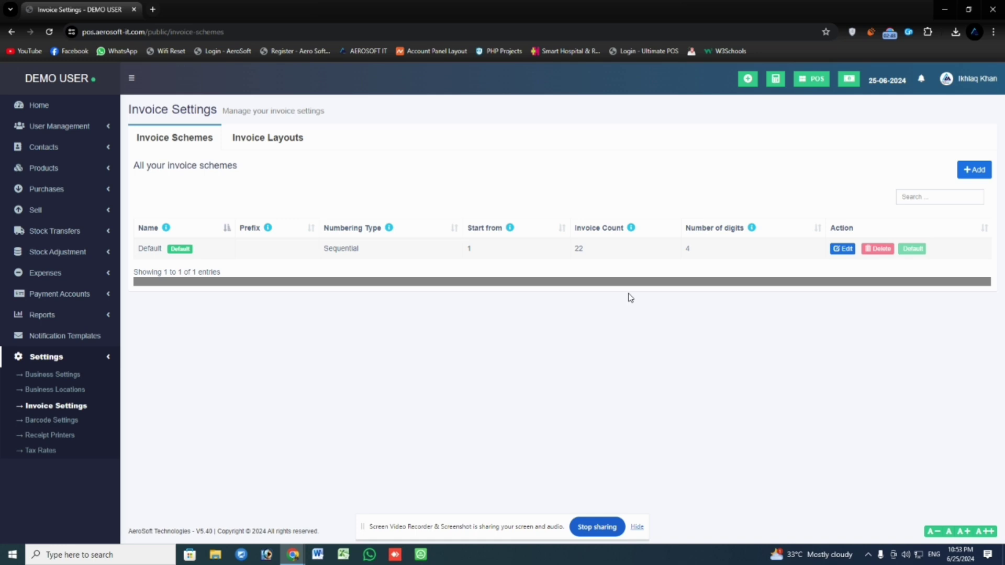
click(275, 144)
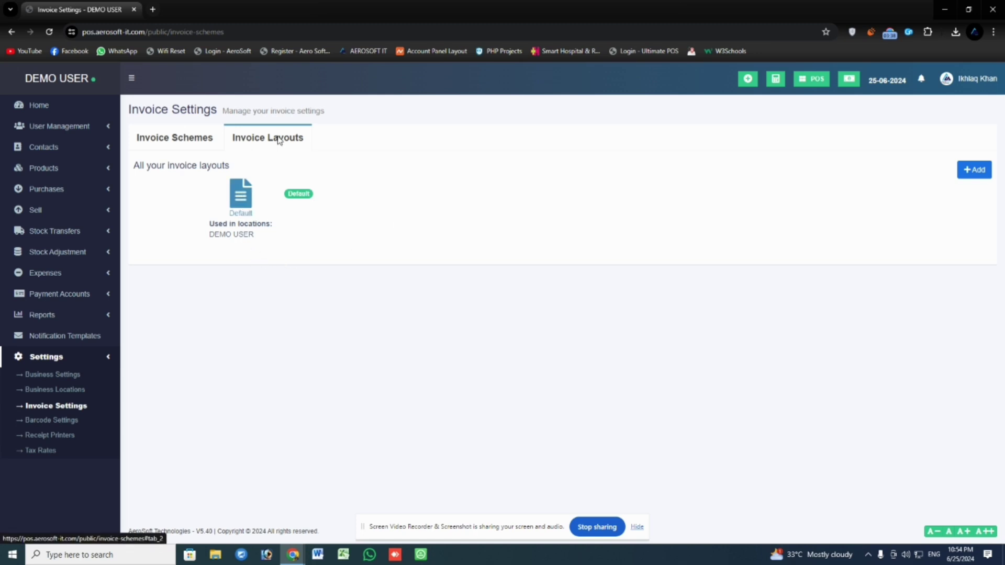
click(241, 207)
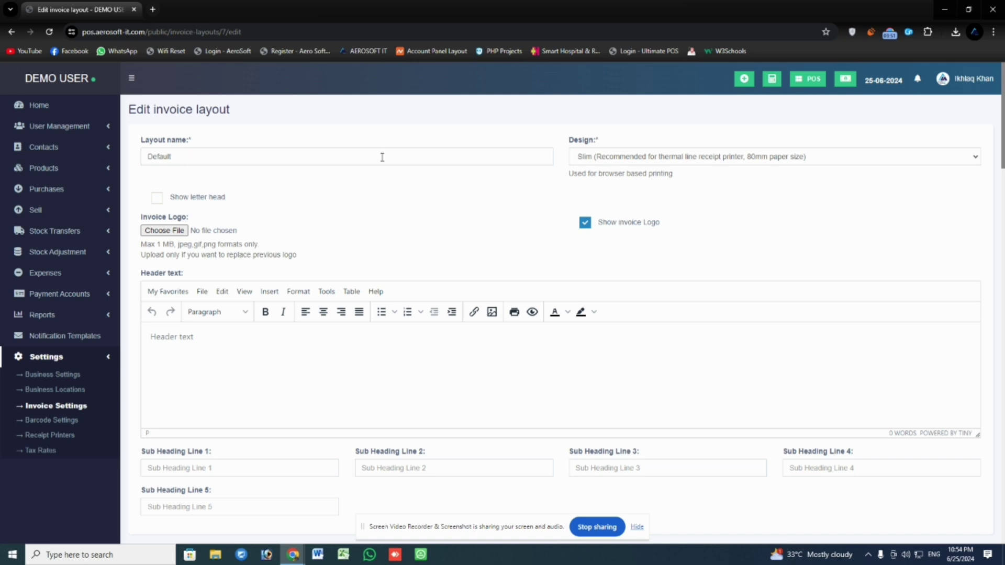
click(971, 162)
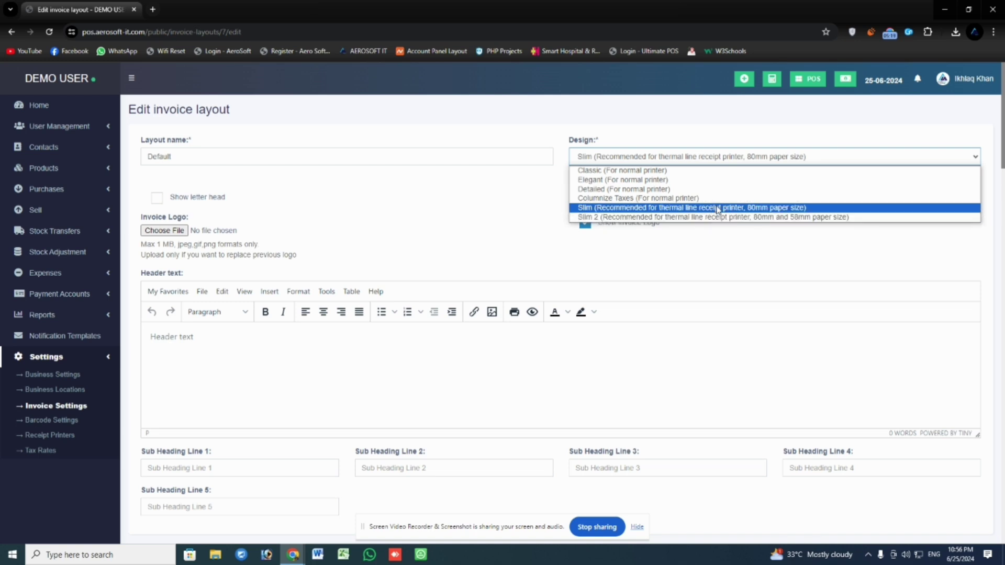
click(454, 193)
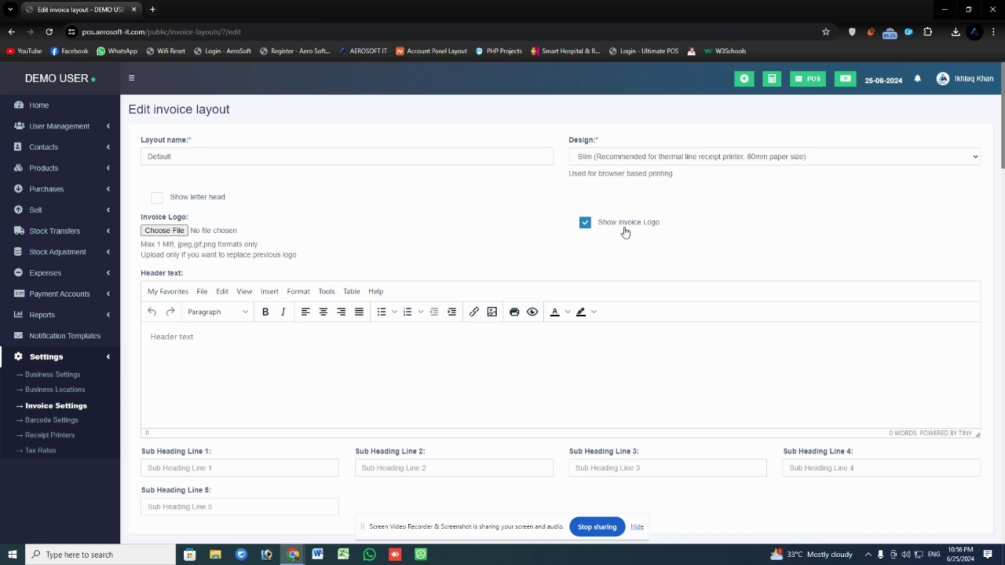
Try the Show invoice Logo and Show letter head options, restoring each one to its original state.
click(586, 224)
click(585, 224)
click(157, 199)
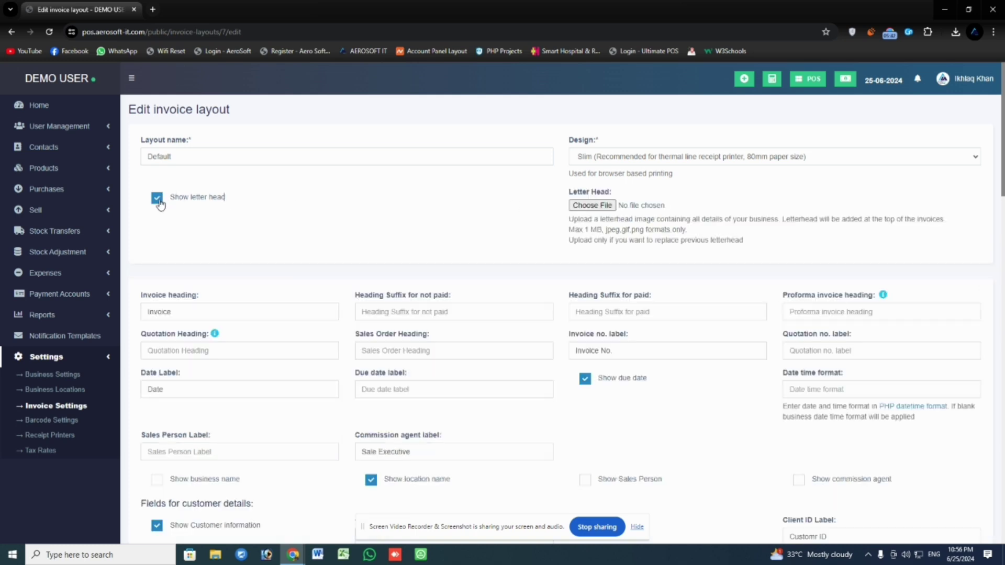
click(158, 199)
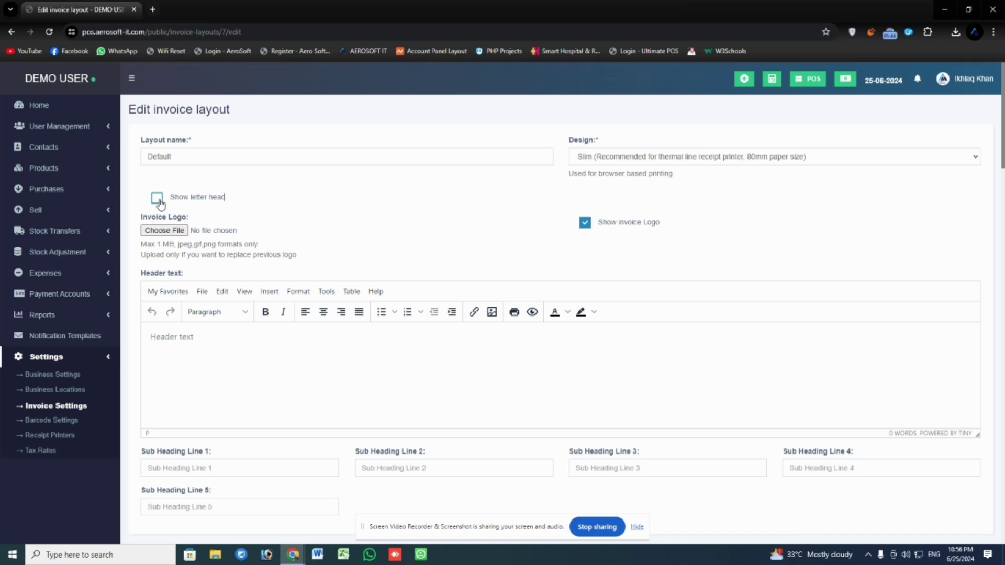
Examine the layout's header text, sub headings, invoice labels, customer details, location address, communication and tax fields.
scroll(280, 233, down, 5)
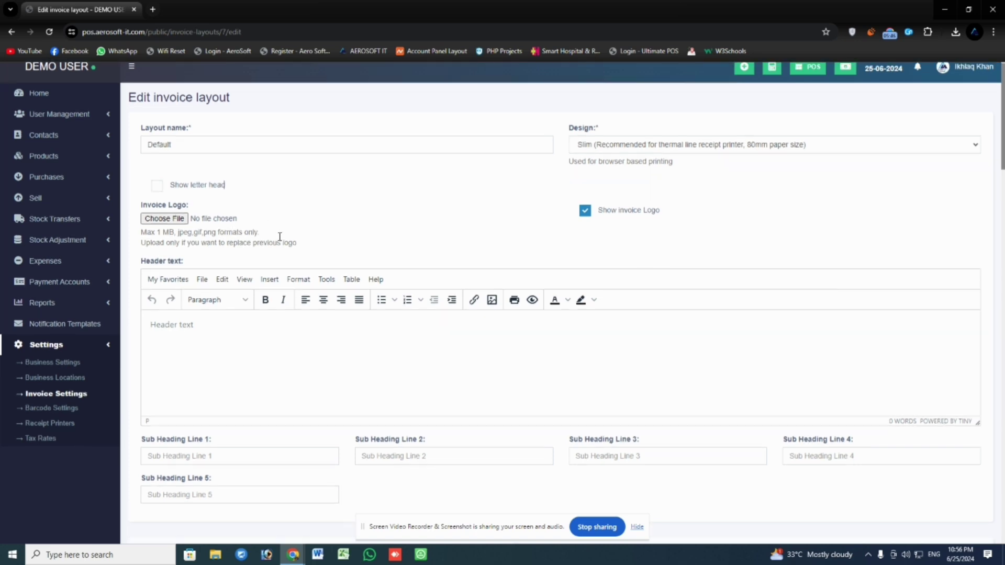
scroll(304, 204, down, 1)
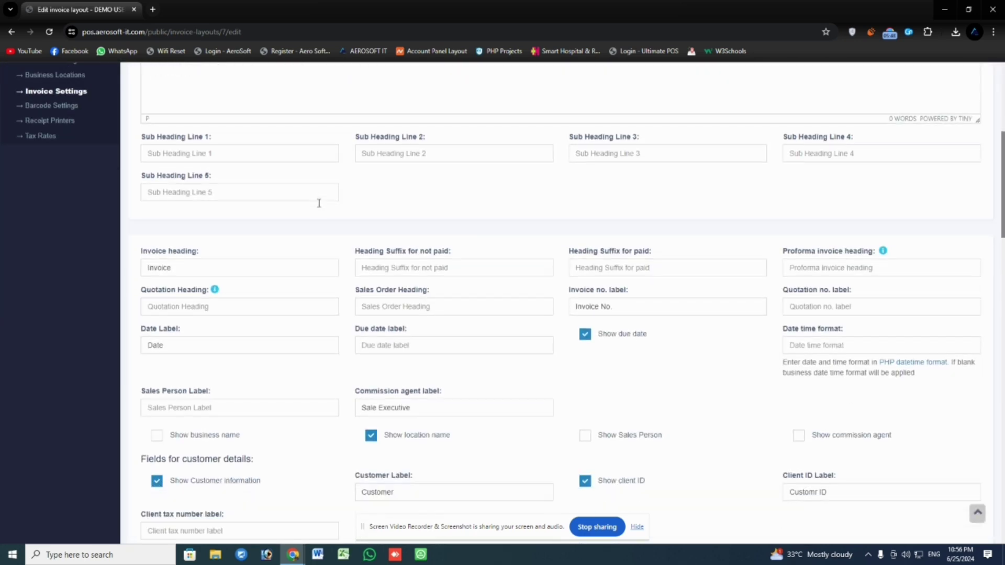
scroll(319, 202, up, 3)
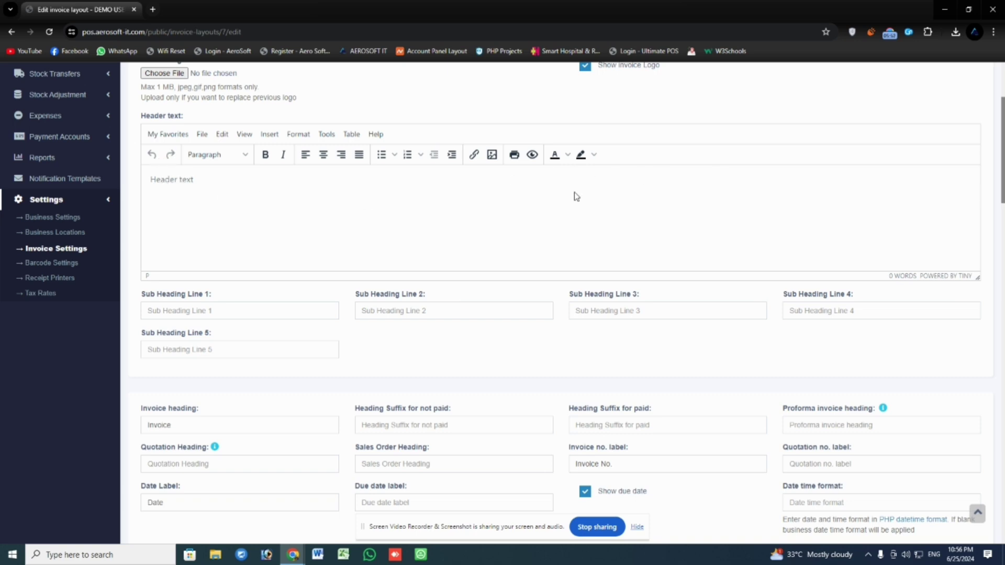
scroll(197, 179, down, 2)
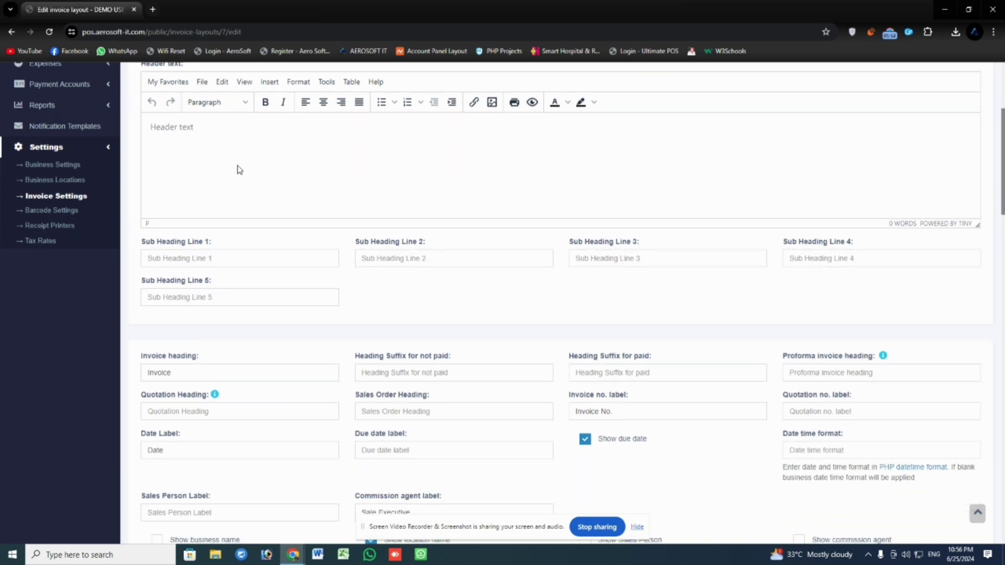
scroll(455, 199, down, 1)
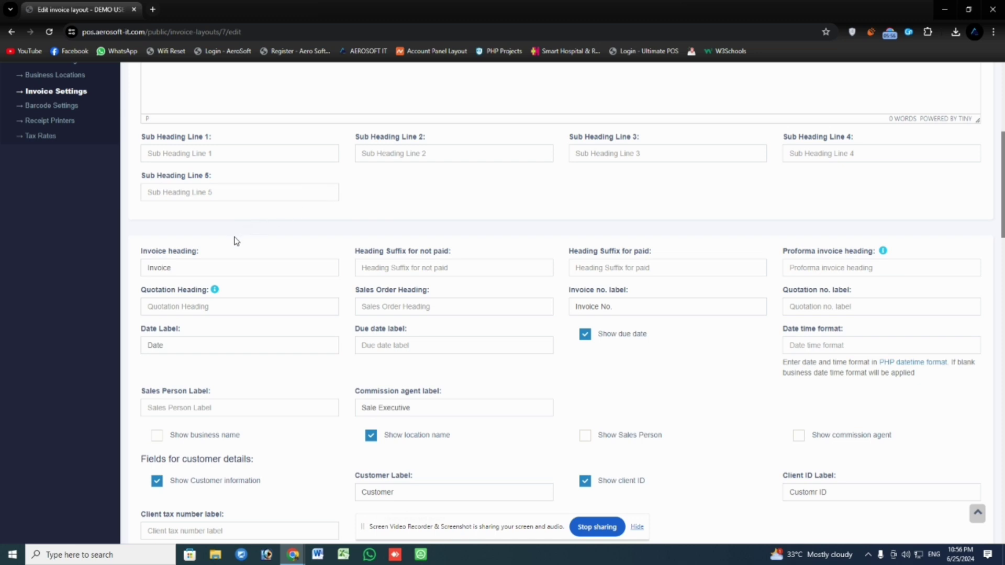
scroll(811, 268, down, 1)
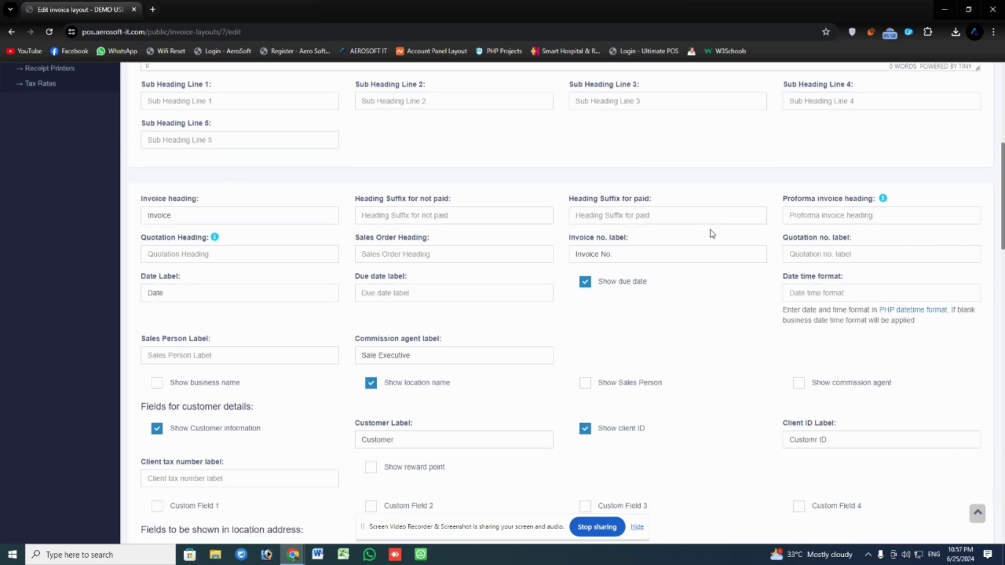
scroll(712, 233, down, 1)
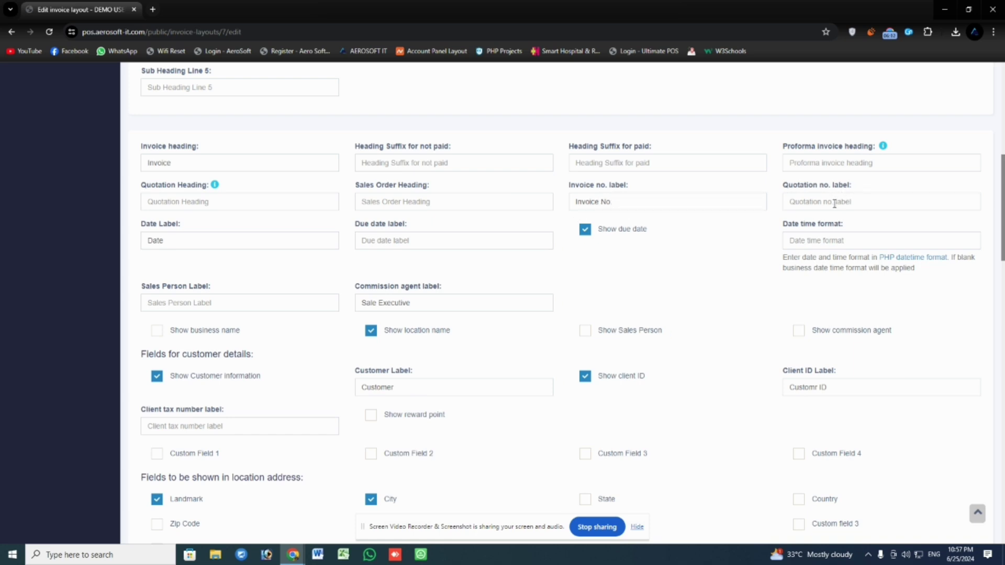
scroll(826, 214, down, 1)
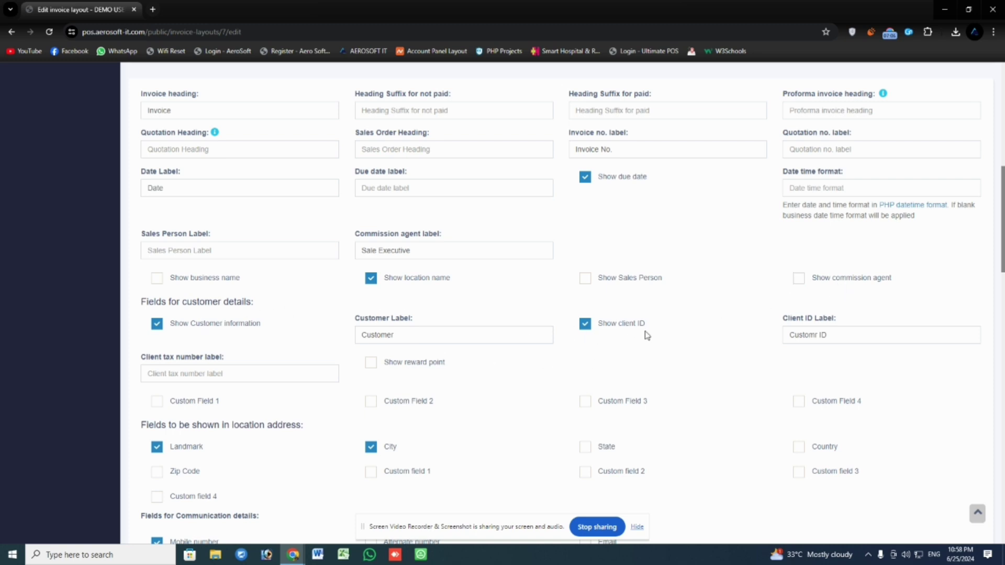
scroll(675, 354, down, 2)
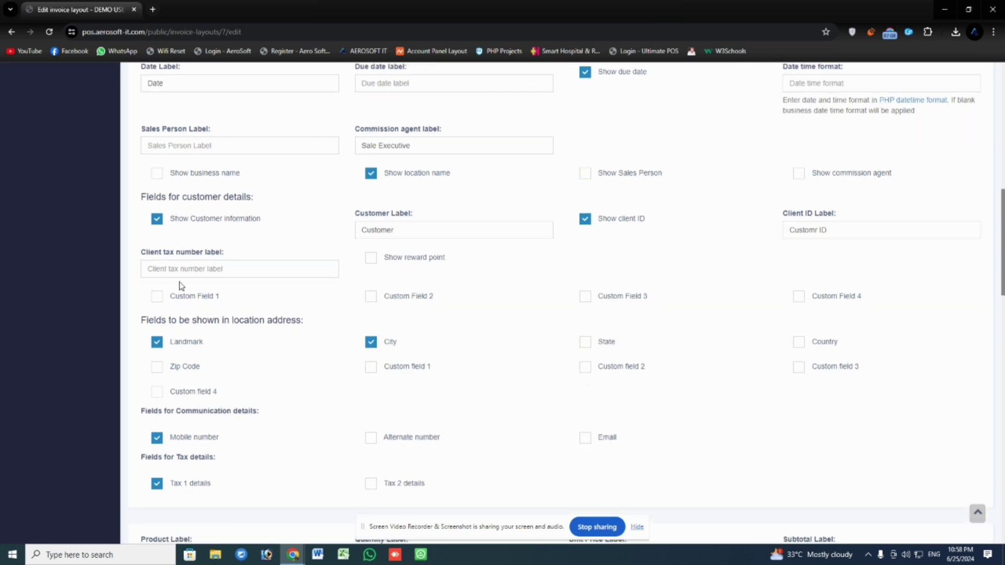
scroll(163, 268, down, 1)
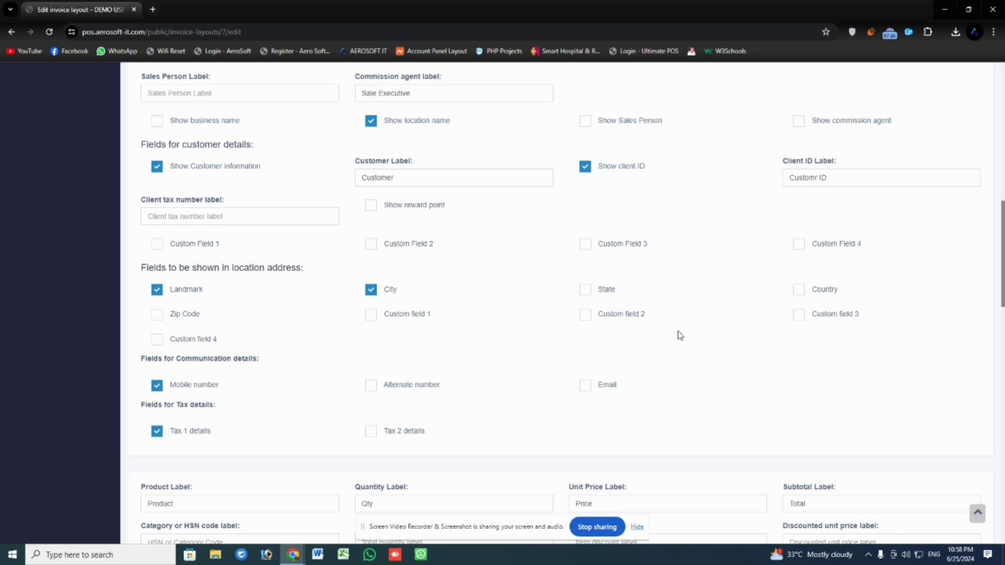
scroll(559, 332, down, 2)
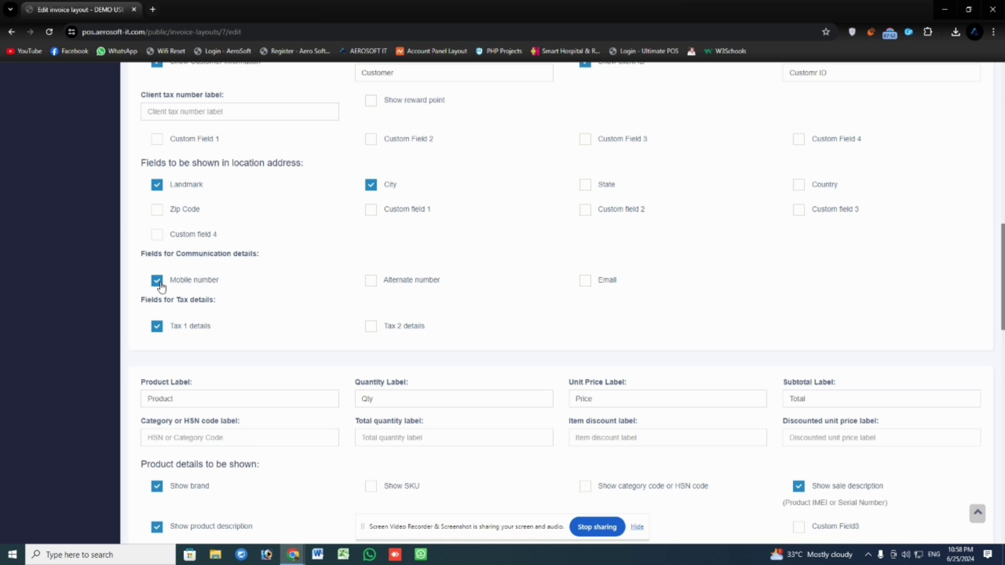
Enable the Alternate number communication field and try switching Mobile number off and on again.
click(373, 285)
click(158, 281)
click(157, 281)
Examine the layout's product labels, product details, totals, footer text, QR code and credit note settings.
scroll(587, 378, down, 3)
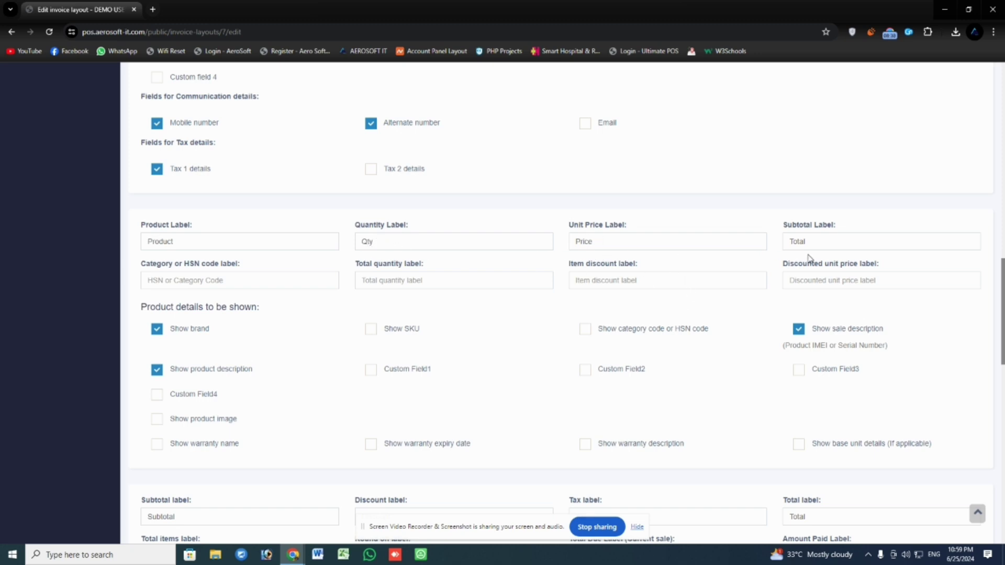
scroll(283, 273, down, 1)
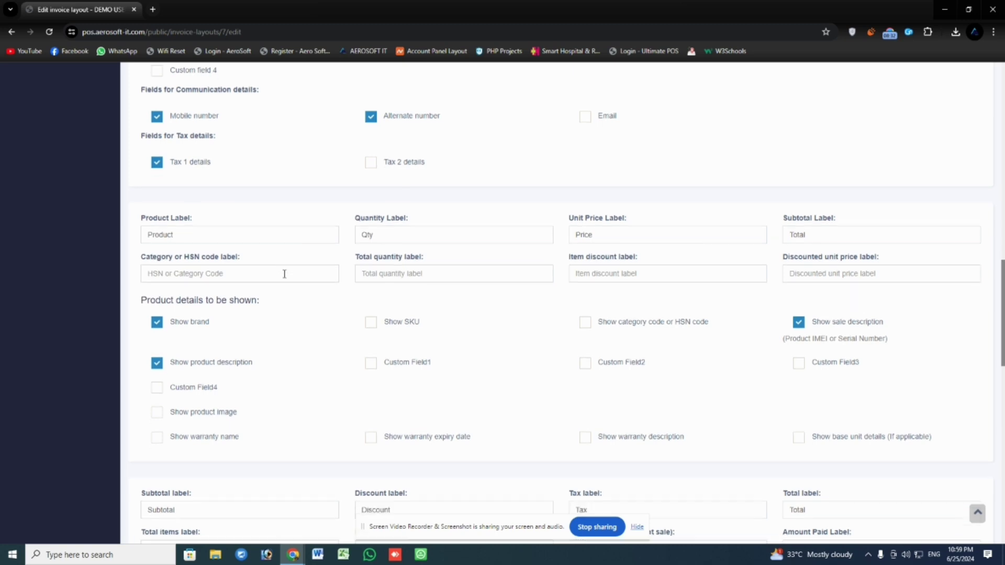
scroll(204, 280, down, 1)
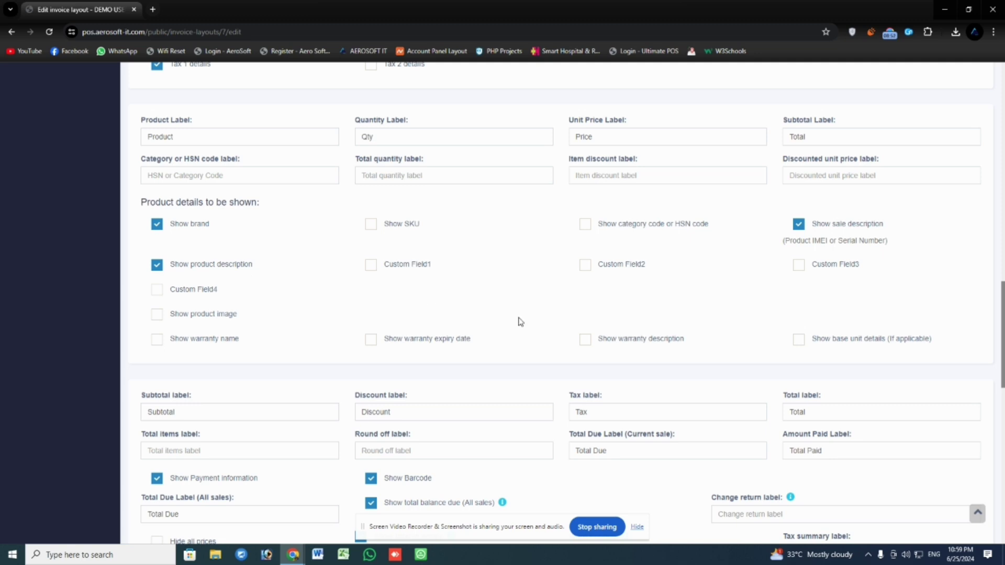
scroll(518, 321, down, 3)
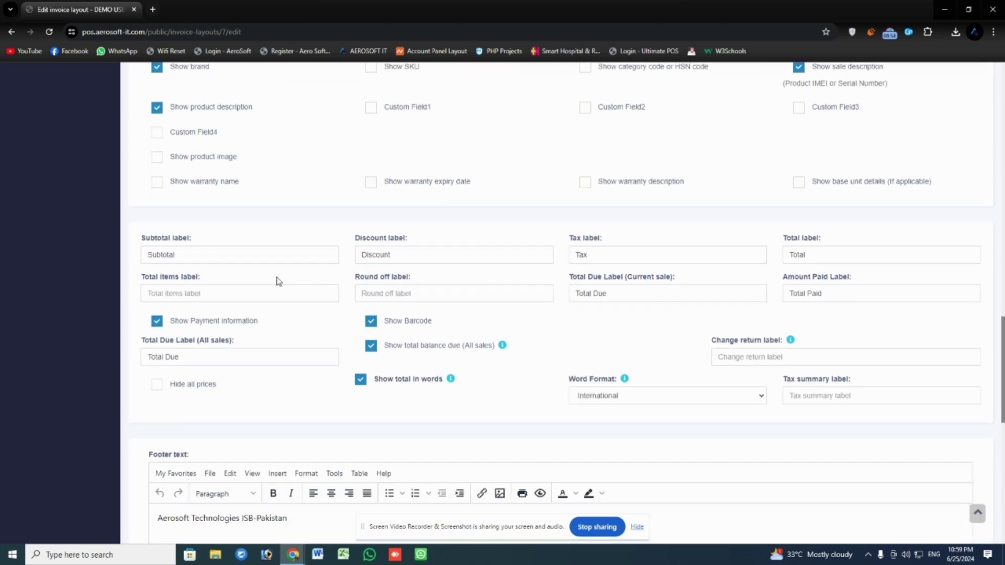
scroll(262, 275, down, 1)
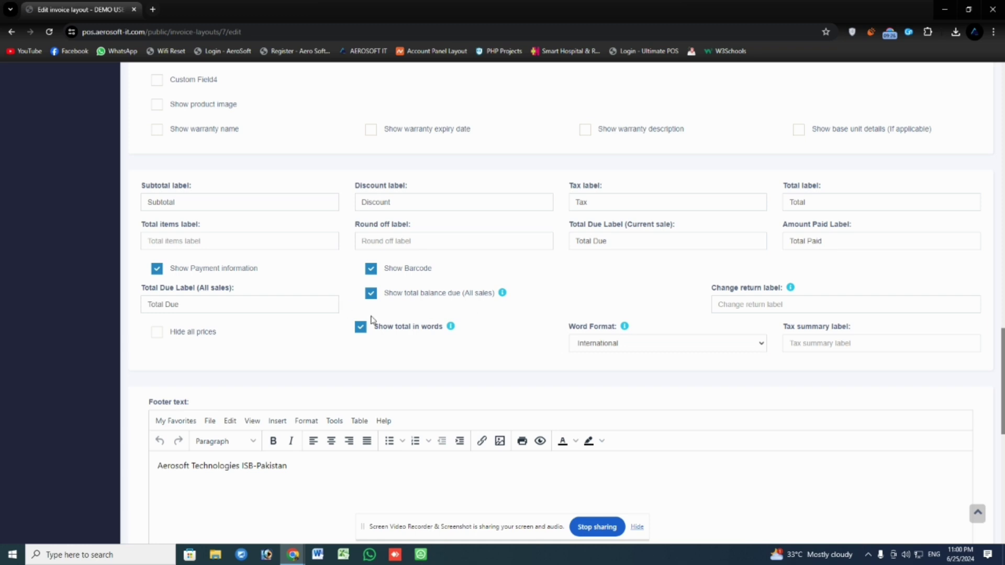
scroll(471, 313, down, 3)
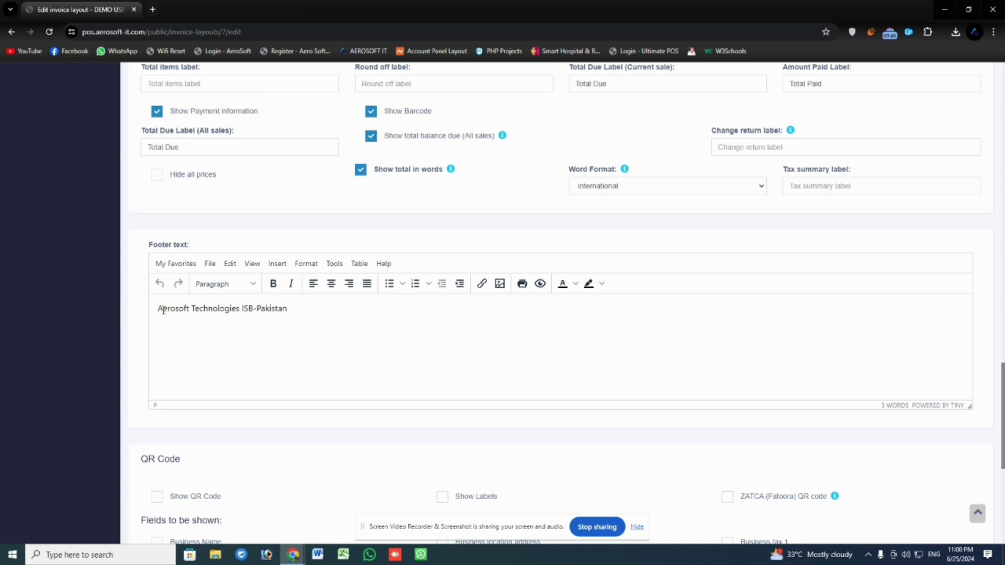
scroll(320, 308, down, 1)
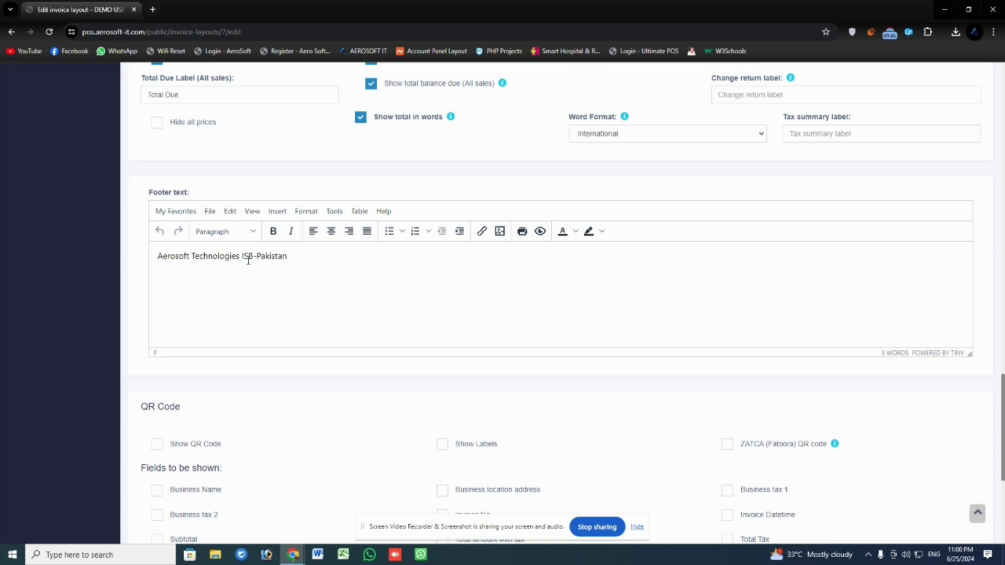
scroll(361, 278, down, 1)
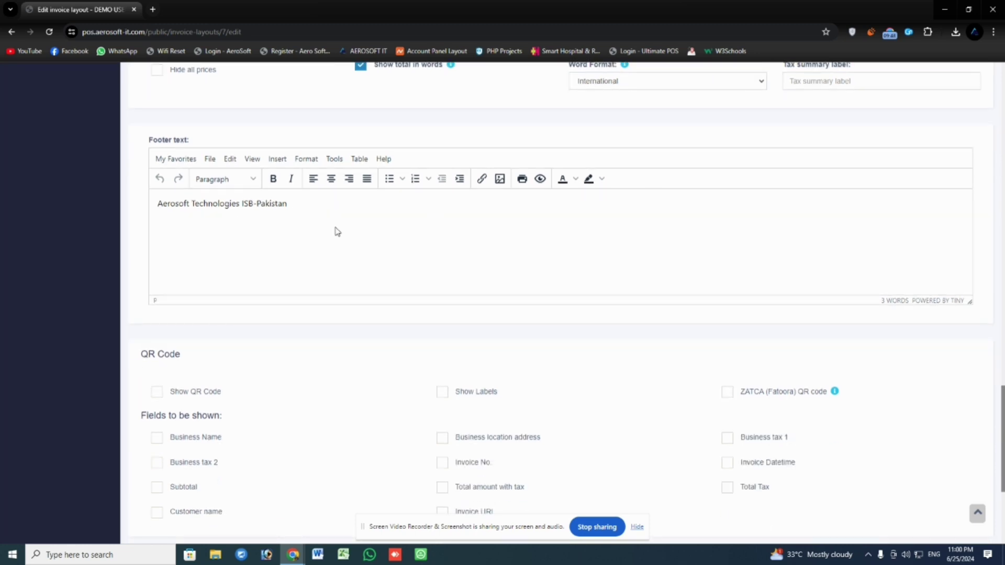
scroll(714, 247, down, 5)
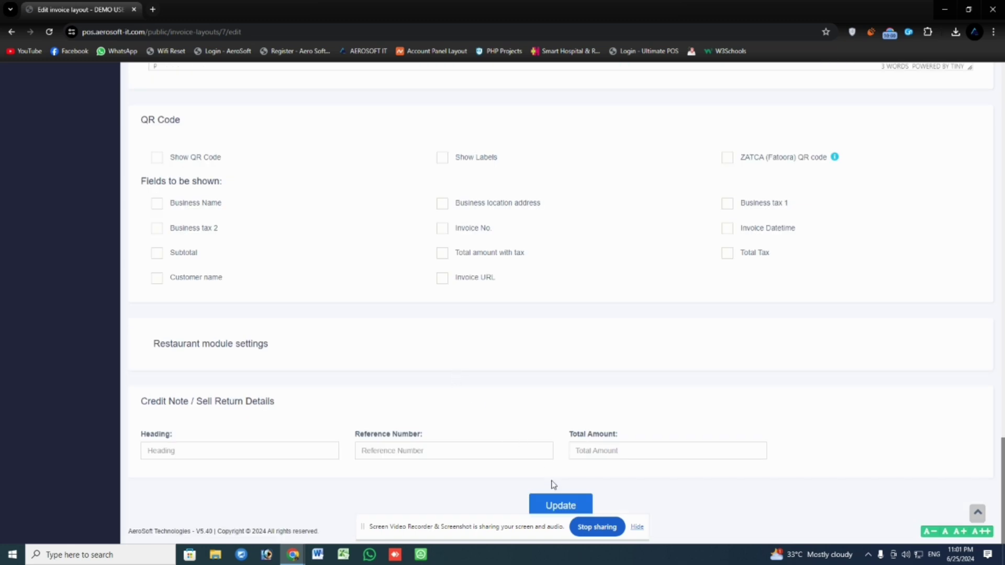
scroll(568, 247, up, 15)
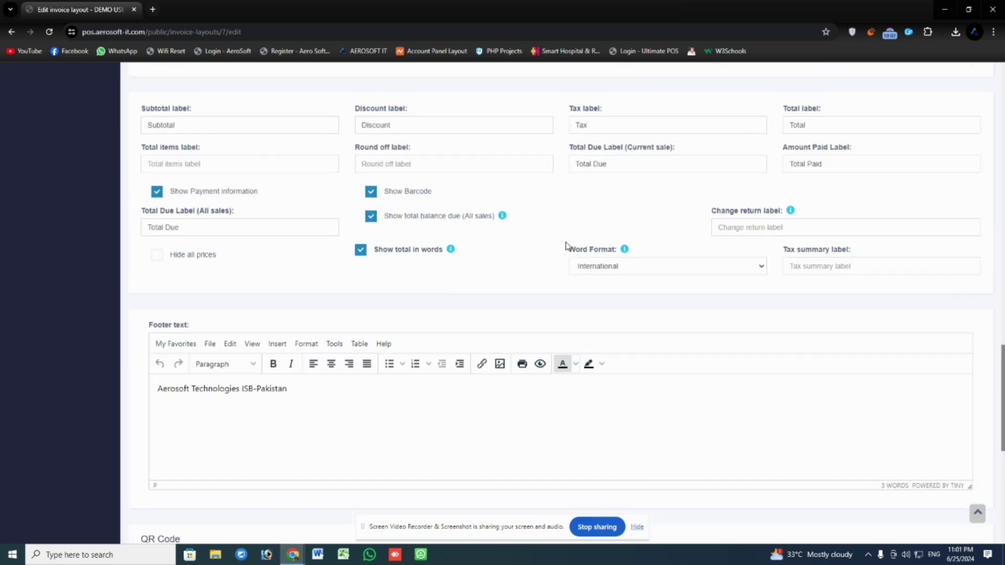
scroll(566, 246, up, 10)
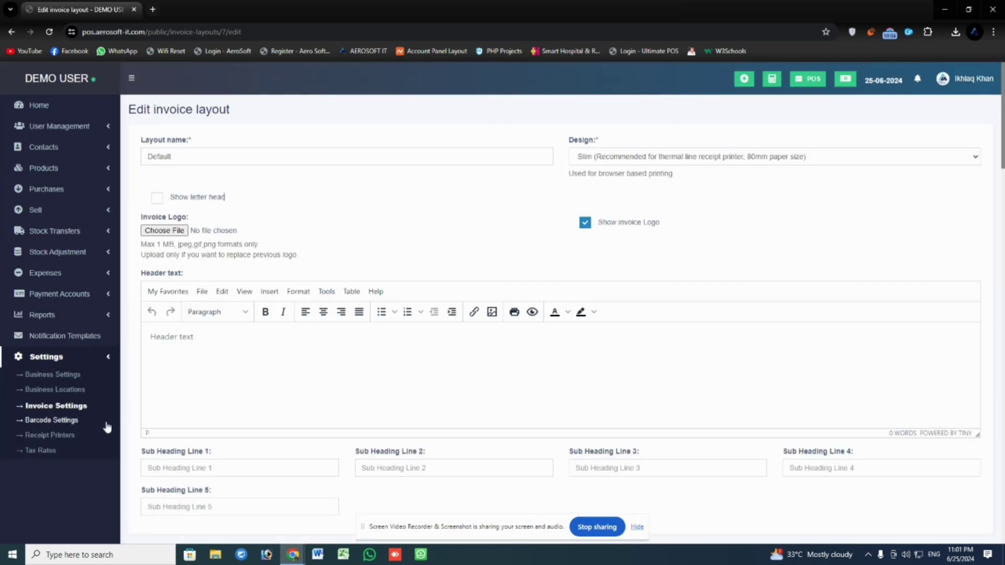
Leave the invoice layout without saving and open the form for adding a location in Business Locations.
click(56, 392)
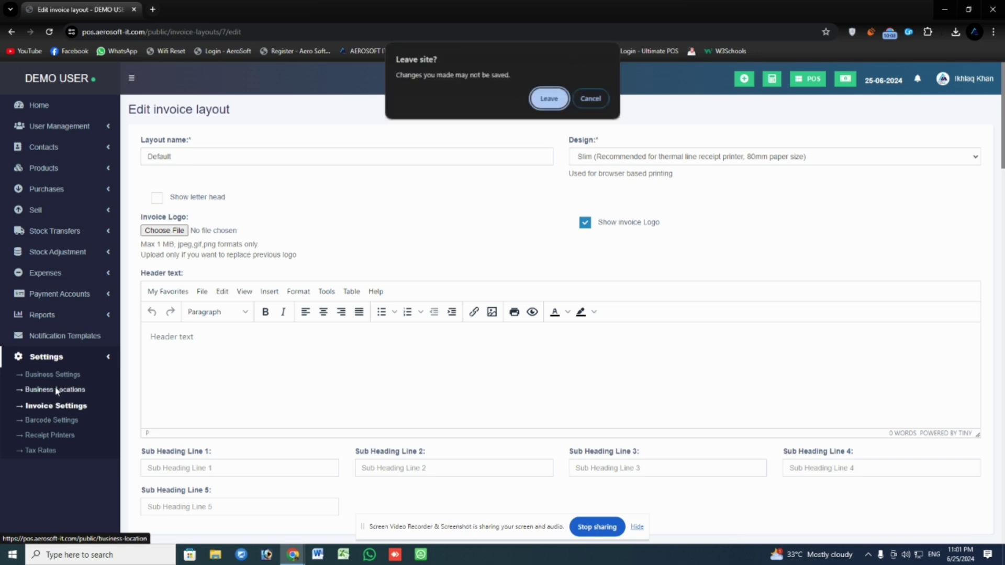
click(545, 100)
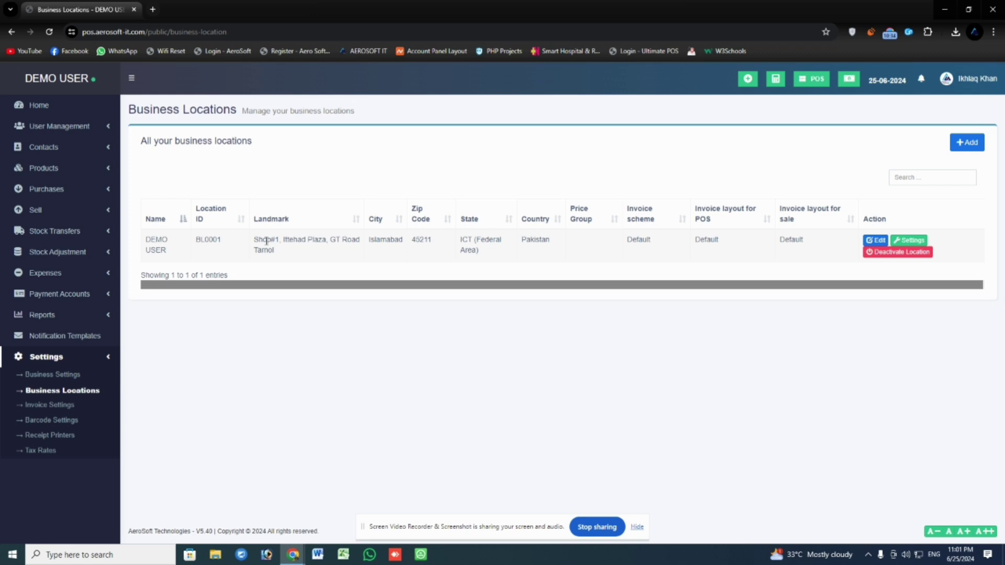
click(968, 145)
Open Business Settings and change the business name to AeroSoft.
click(45, 379)
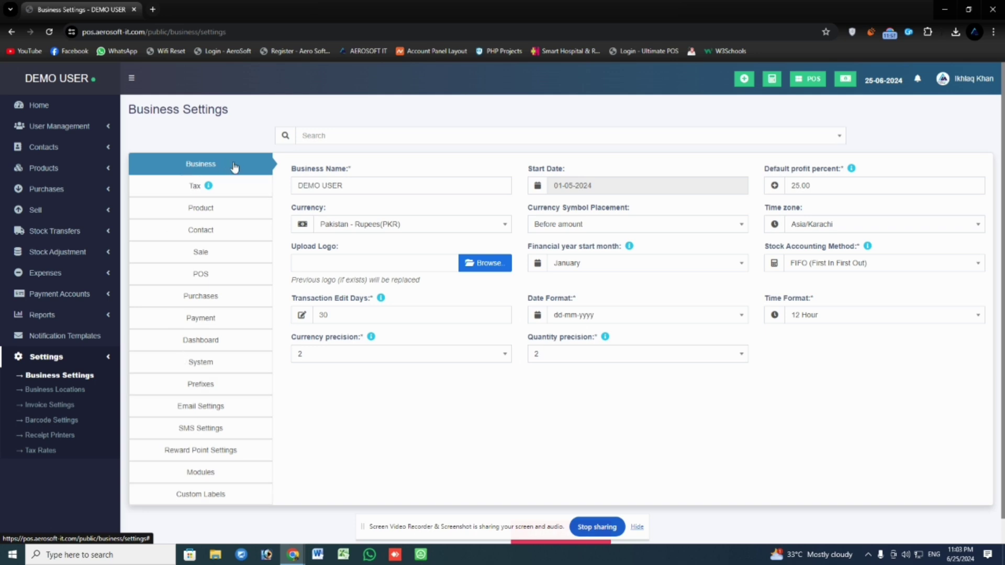
triple_click(364, 187)
text(AeroSoft)
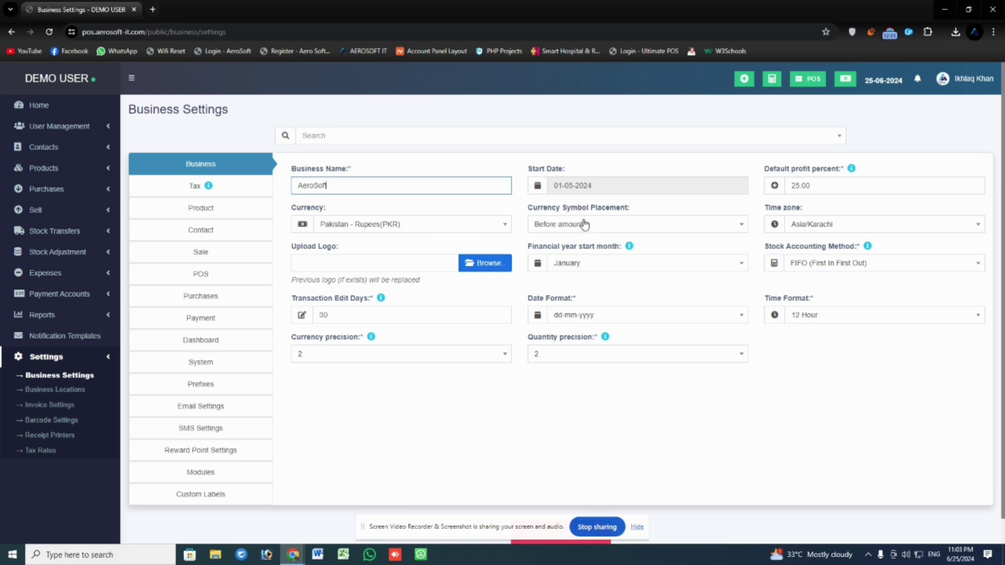
Check the available currency symbol placements and date formats, and view the tax settings.
click(565, 229)
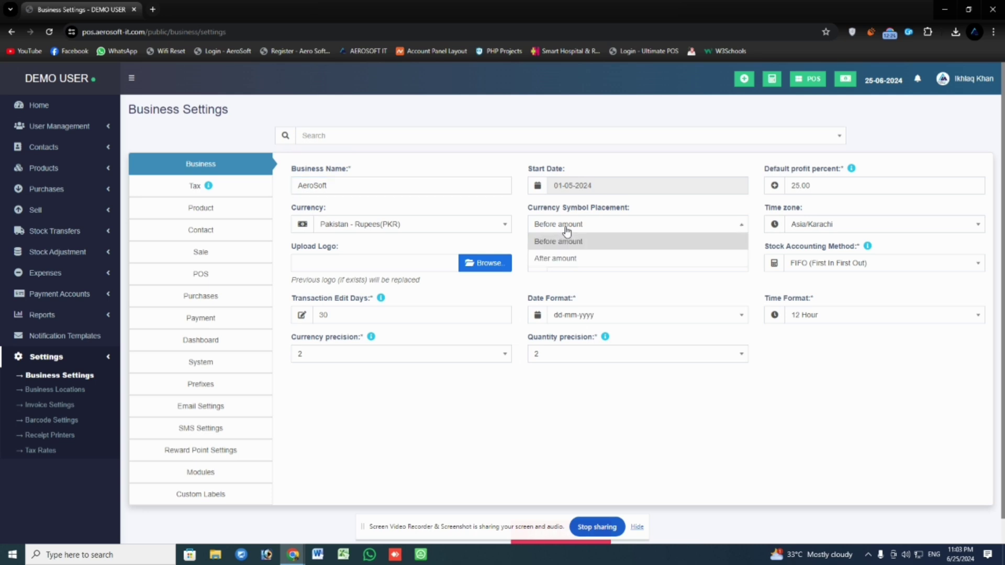
click(573, 230)
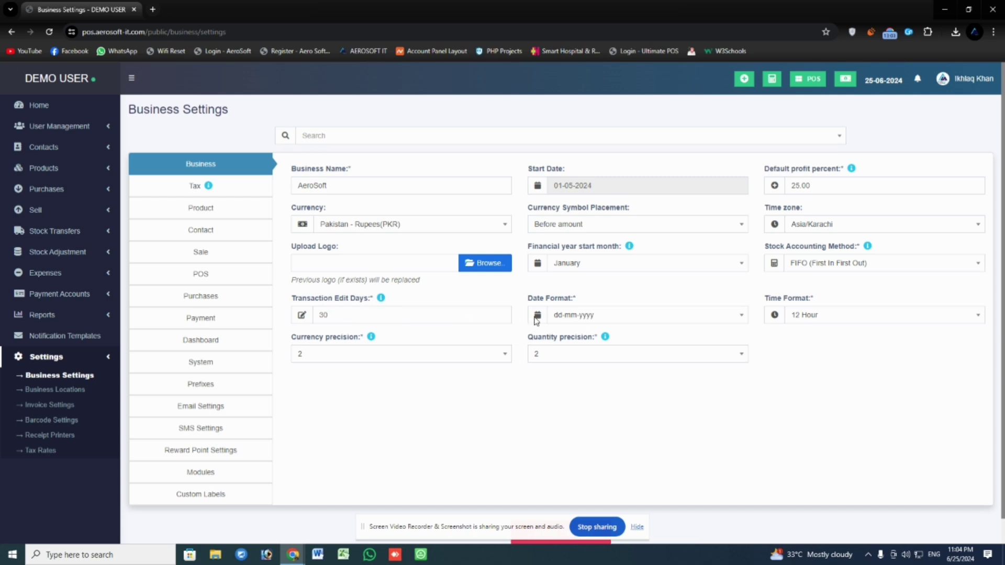
click(593, 313)
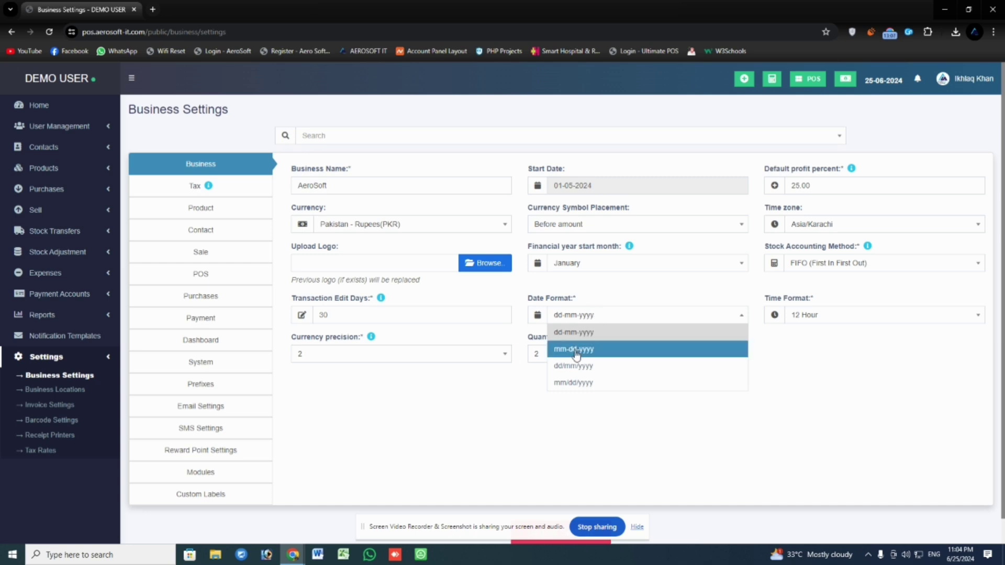
click(590, 316)
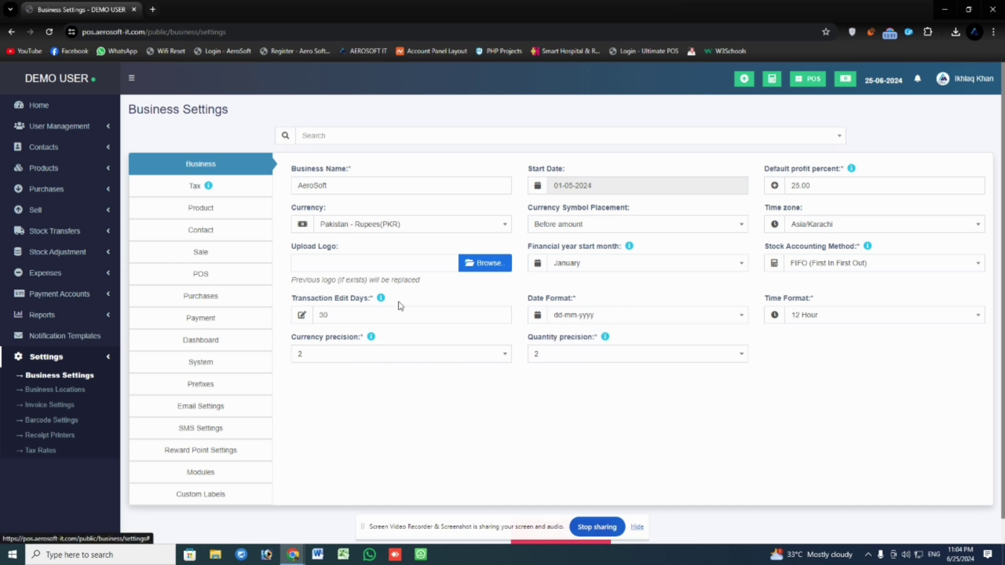
scroll(404, 303, down, 2)
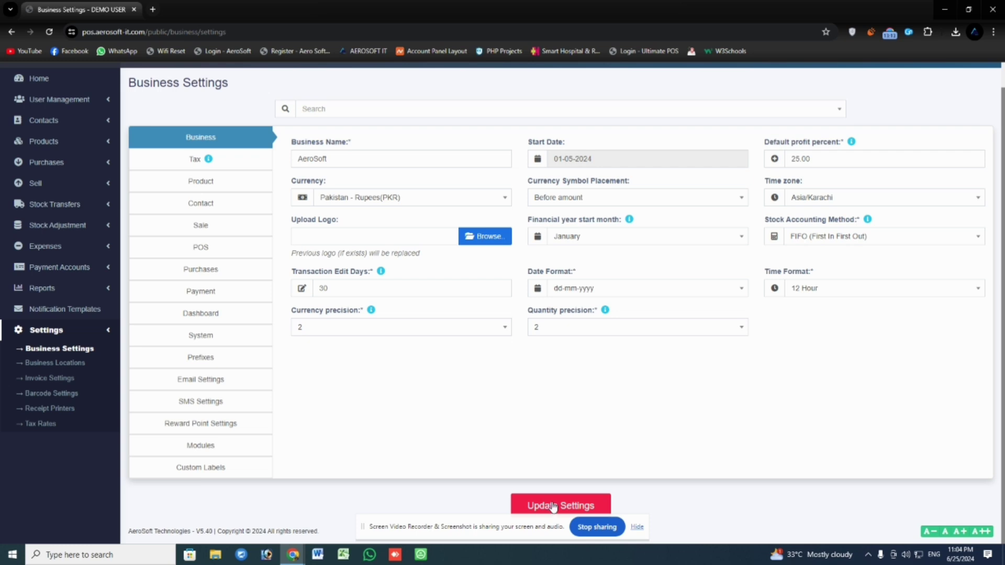
click(210, 158)
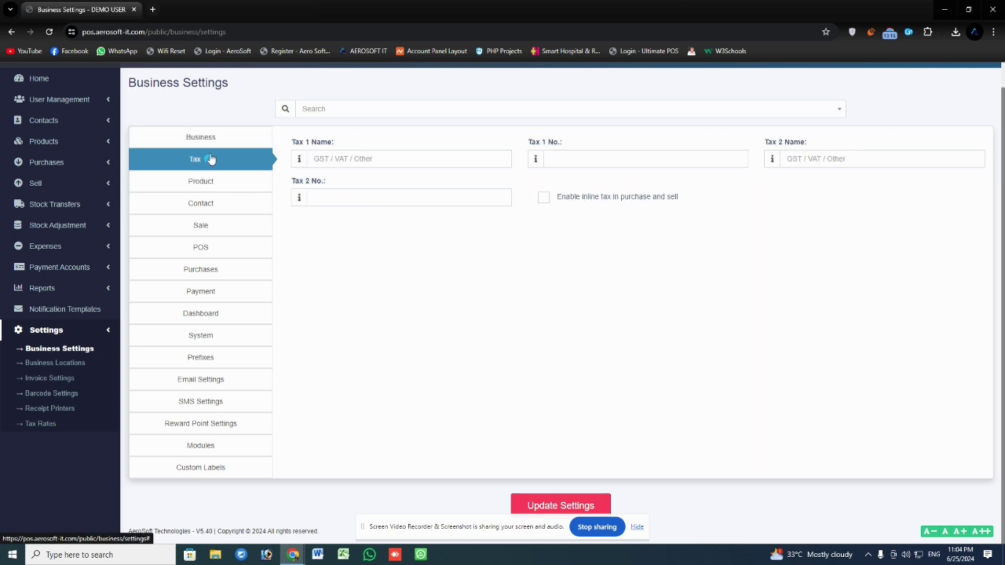
Enable product expiry with Add item expiry in the product settings, and choose Keep Selling for On Product Expiry.
click(182, 183)
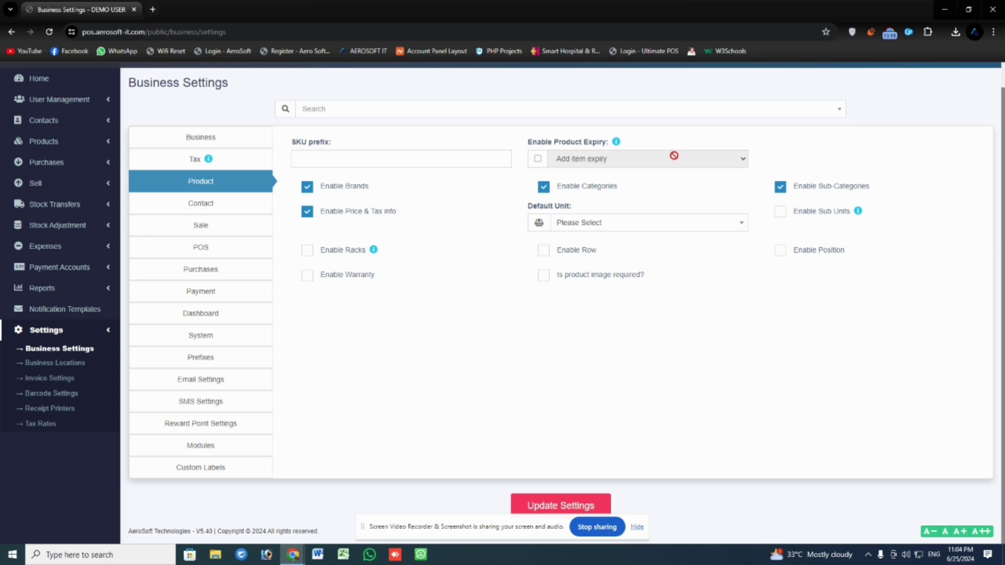
click(538, 160)
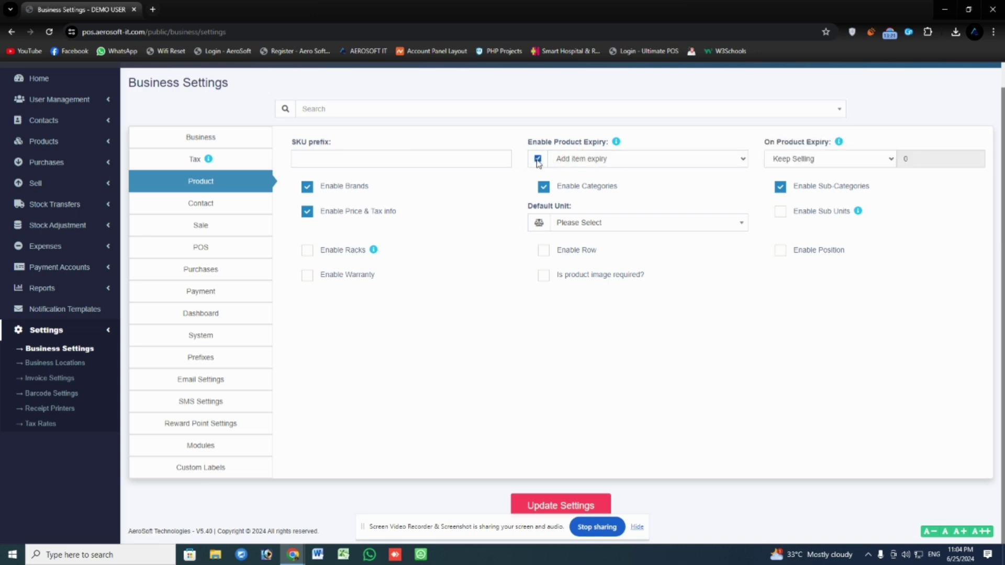
click(538, 159)
click(538, 159)
click(875, 163)
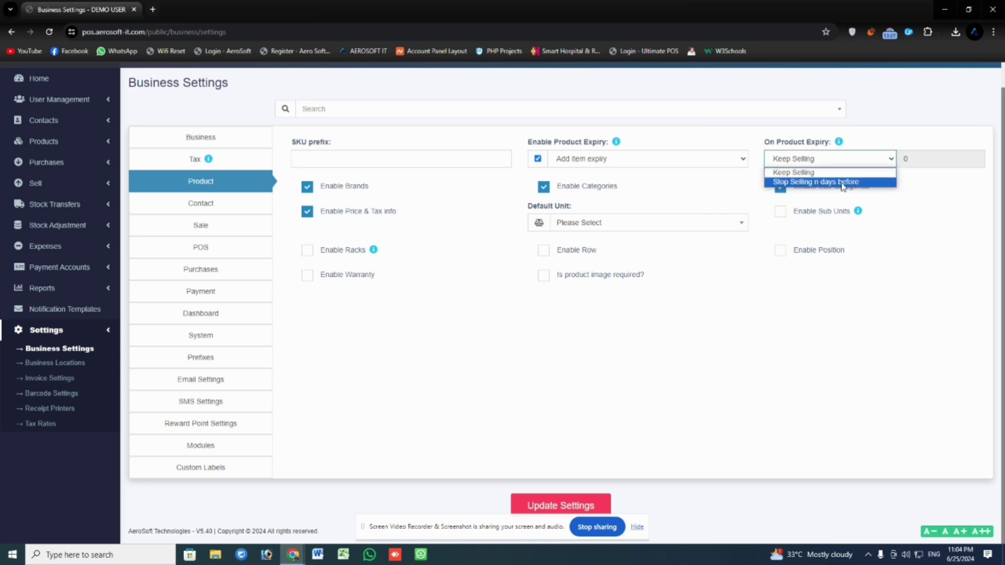
click(854, 156)
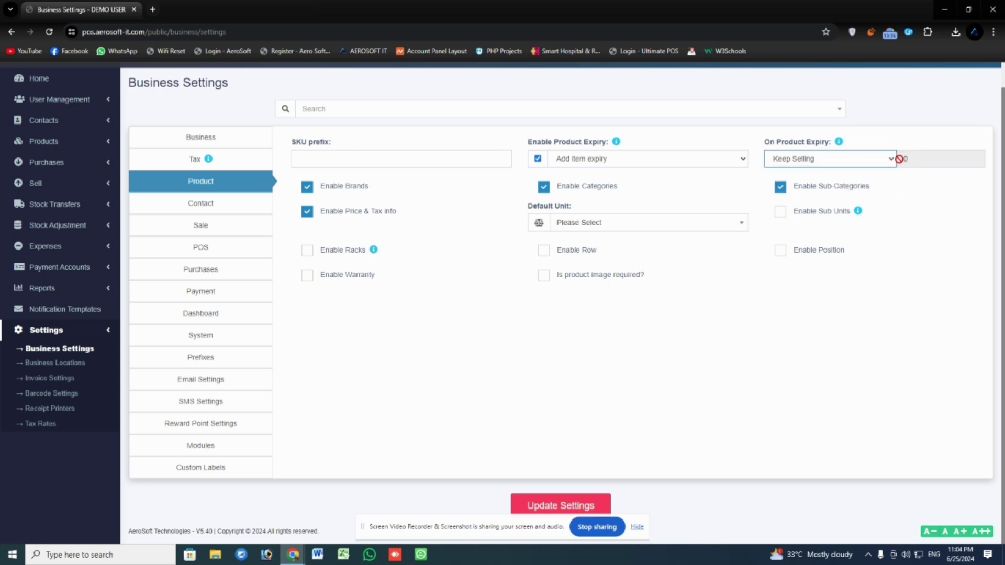
click(873, 163)
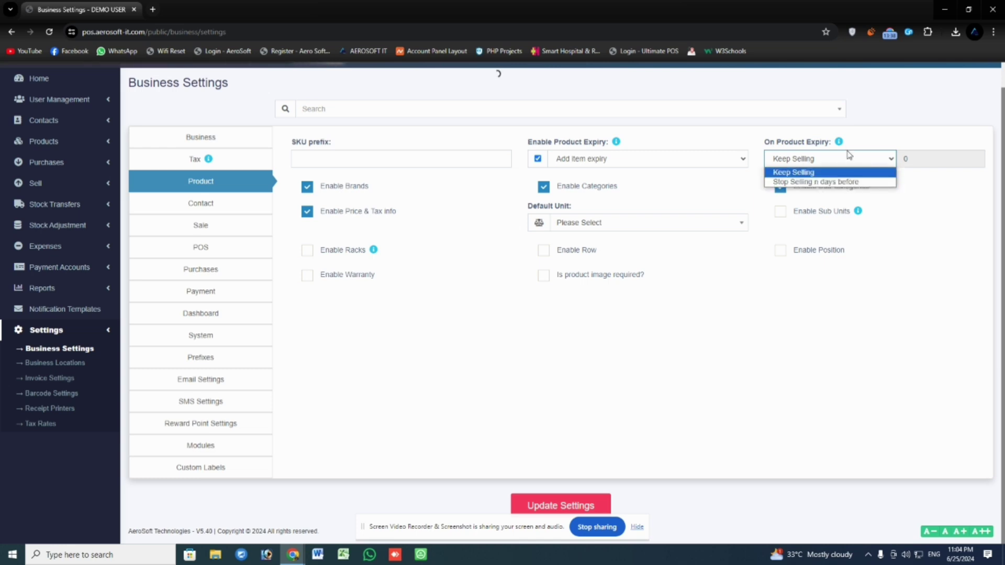
click(806, 172)
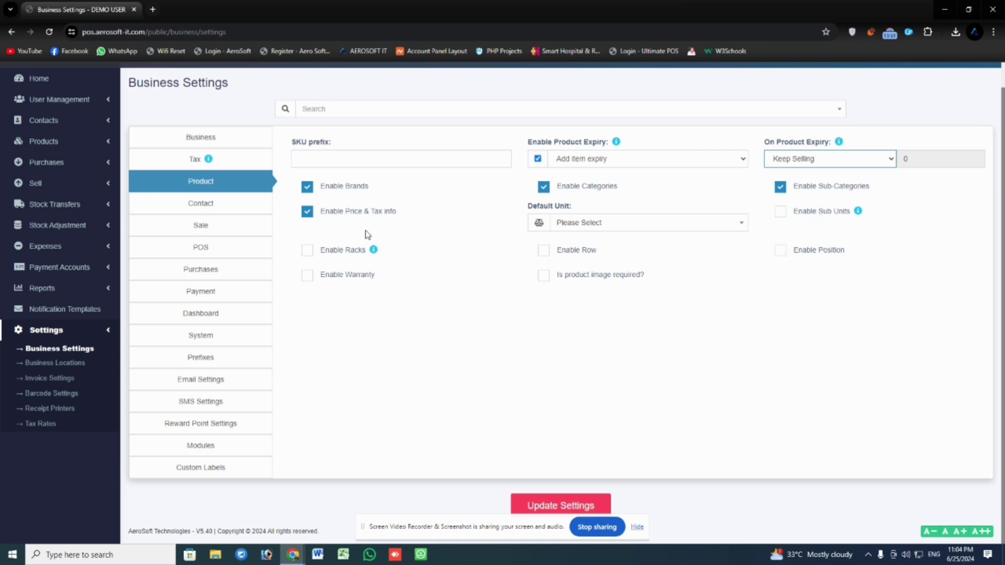
Enable racks, row and position for products and save the business settings.
click(321, 257)
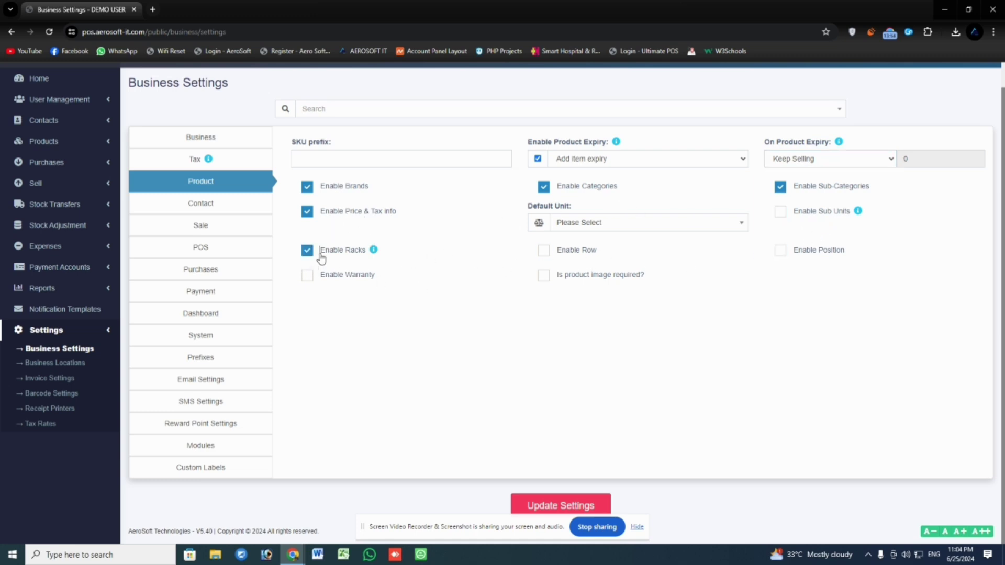
click(547, 253)
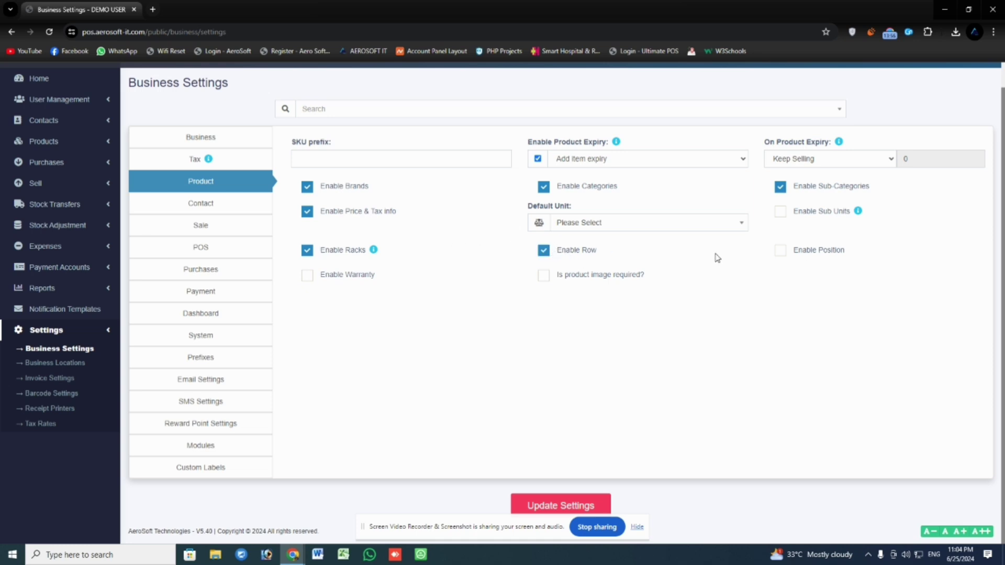
click(781, 251)
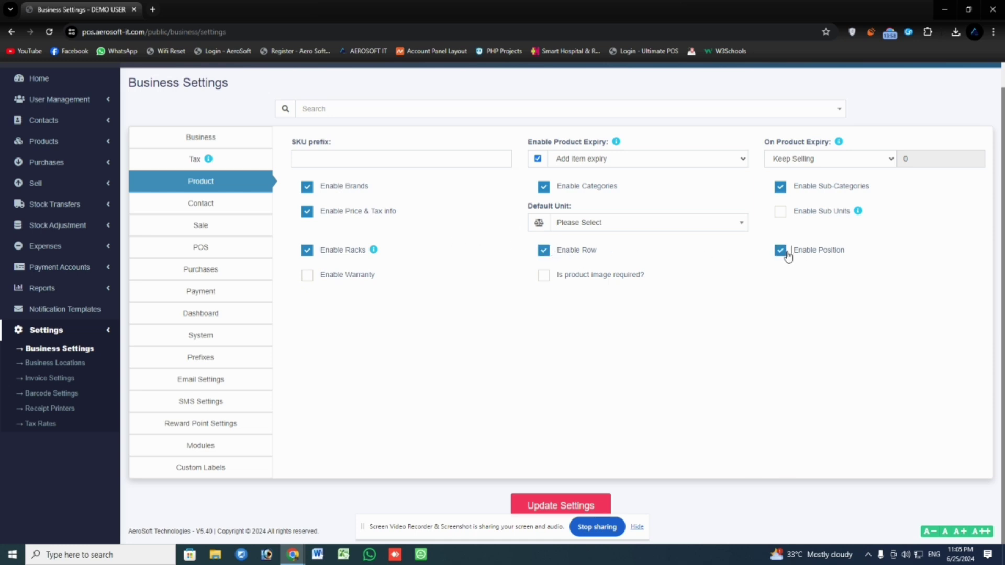
click(538, 505)
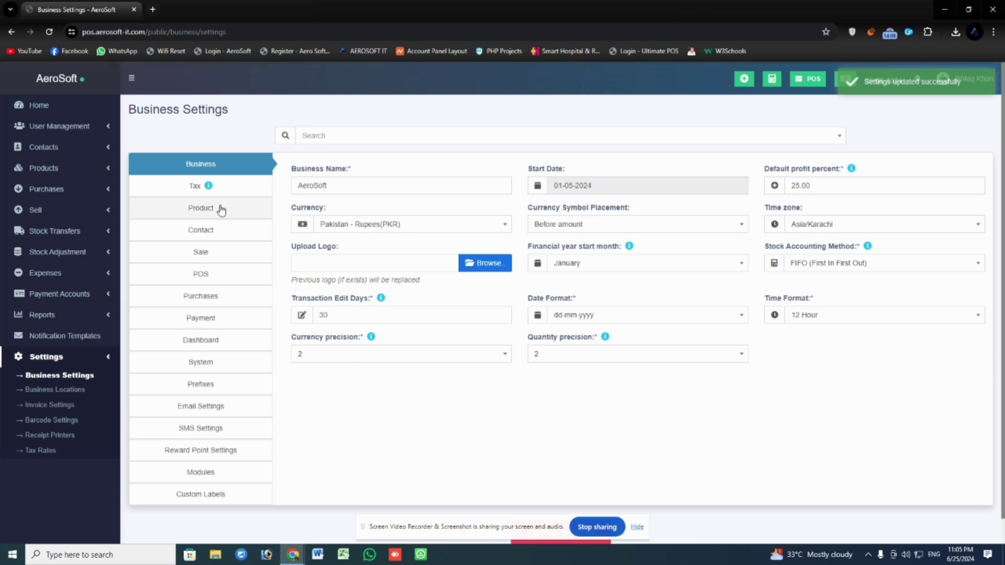
Review the product, contact and sale settings, including the choices for Sales Commission Agent.
click(222, 209)
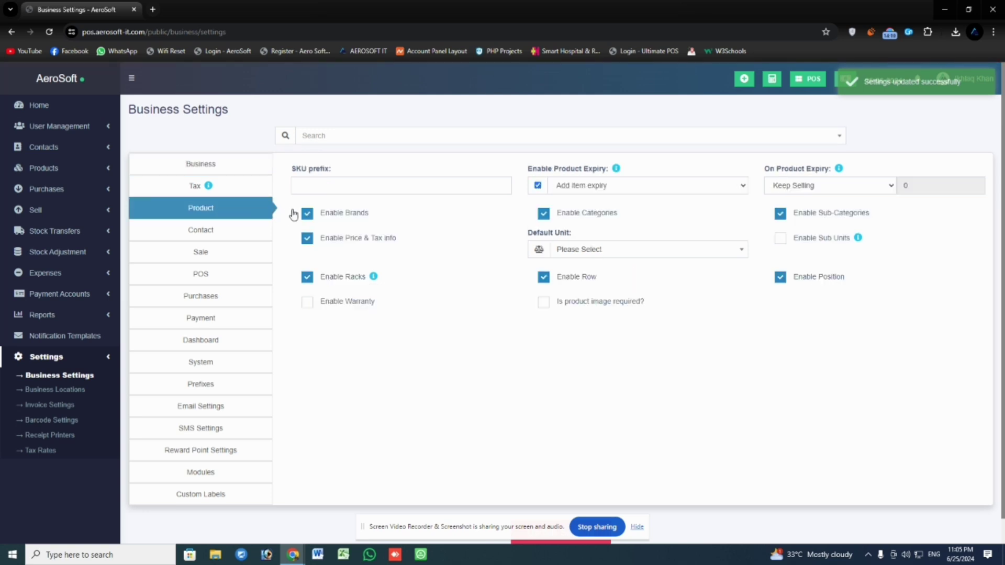
click(224, 242)
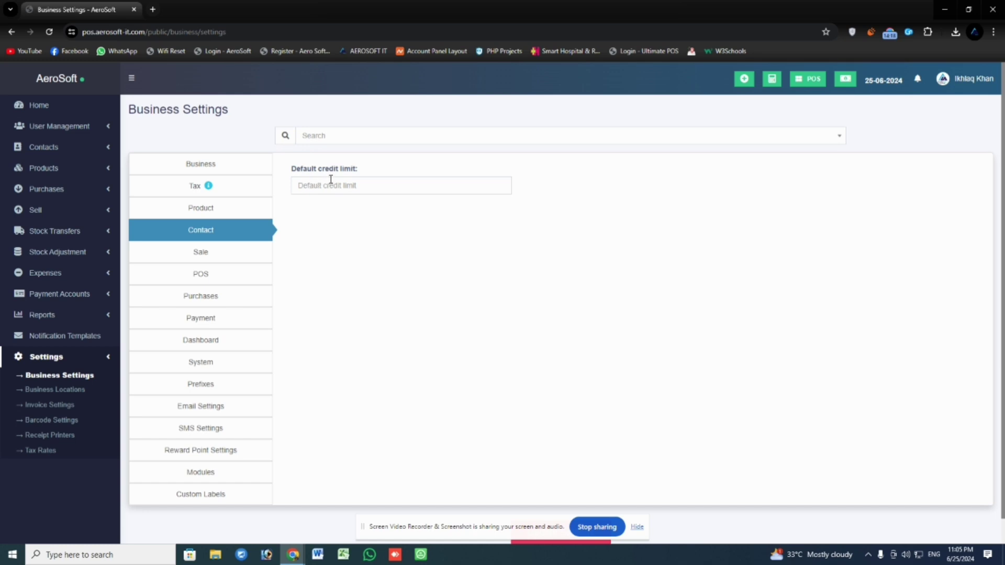
click(225, 254)
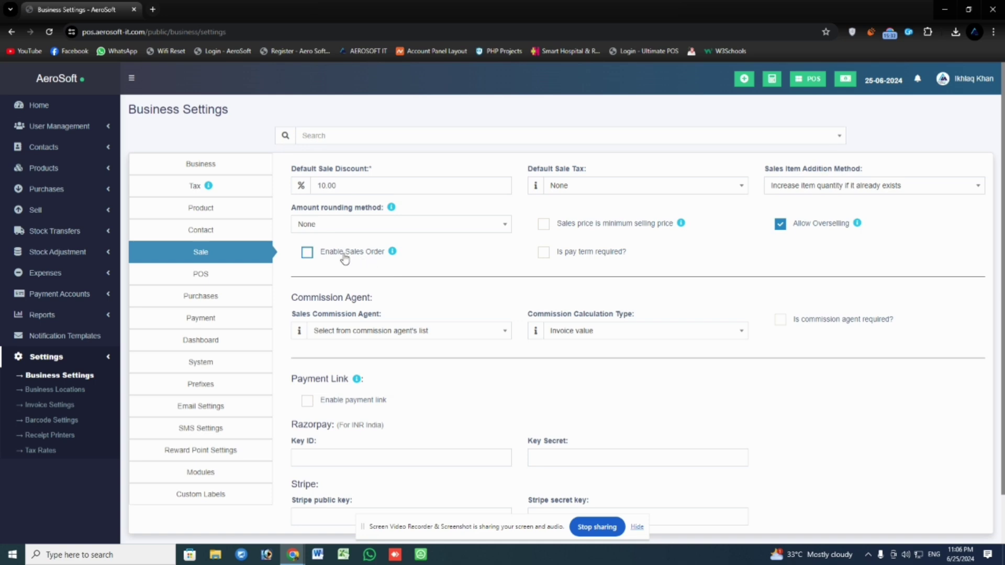
scroll(537, 260, down, 1)
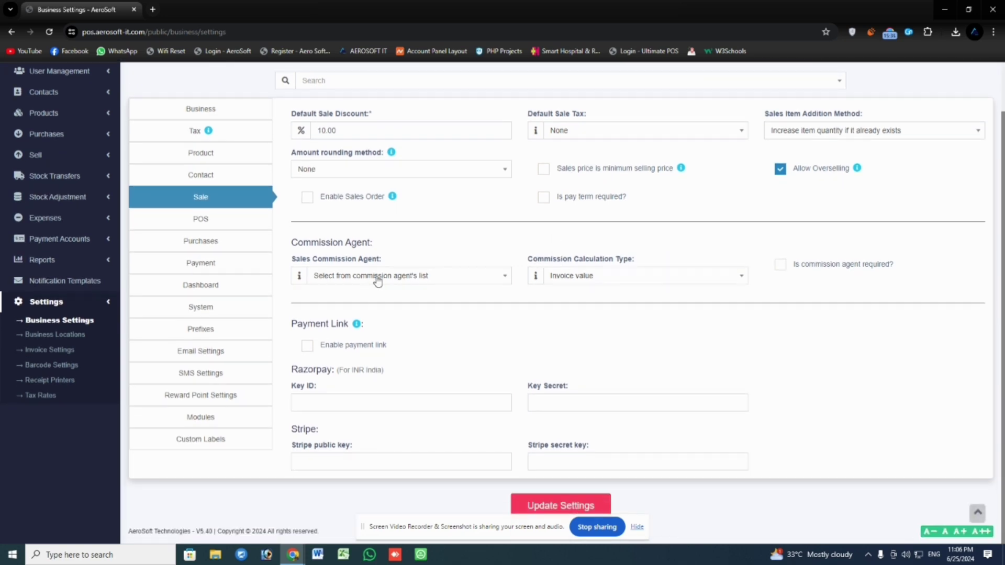
click(395, 276)
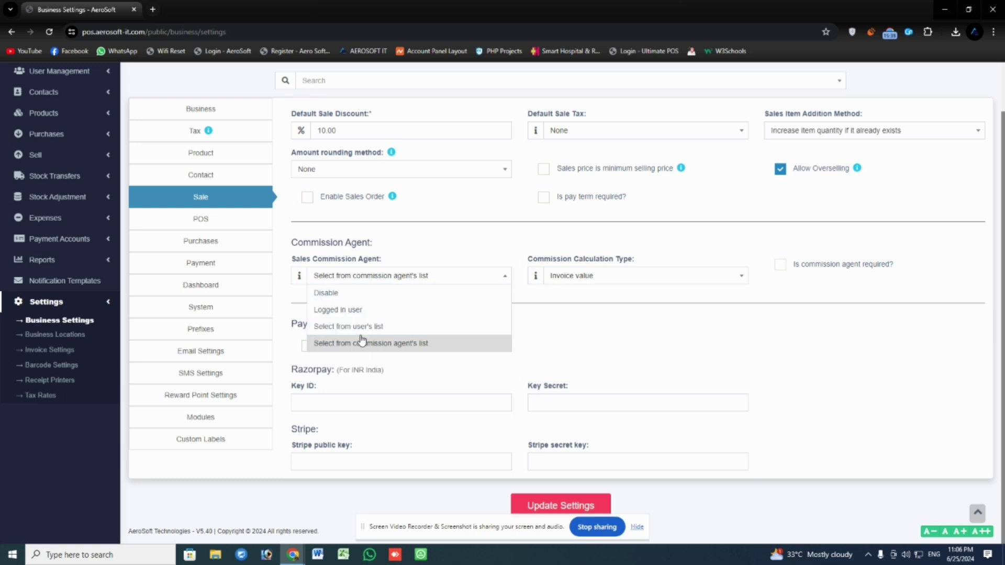
click(580, 338)
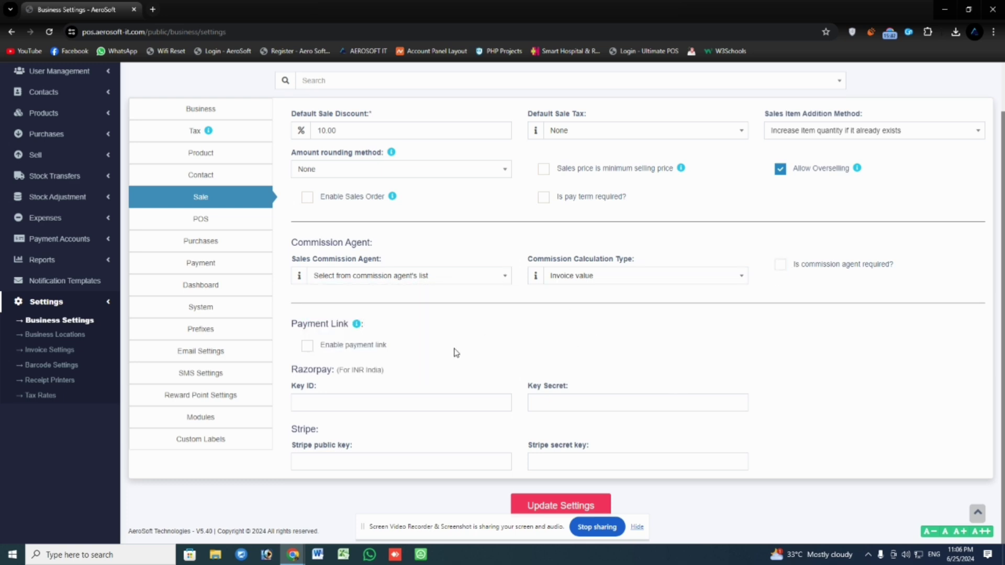
Examine the POS keyboard shortcuts, the POS settings options and the weighing scale barcode fields.
click(213, 225)
scroll(572, 265, down, 2)
scroll(573, 265, up, 3)
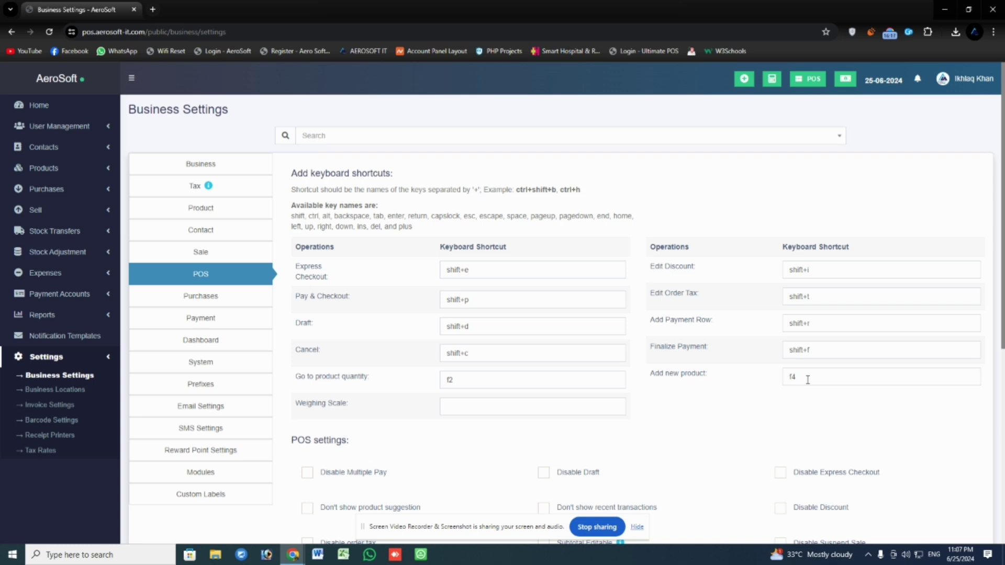
scroll(500, 361, down, 2)
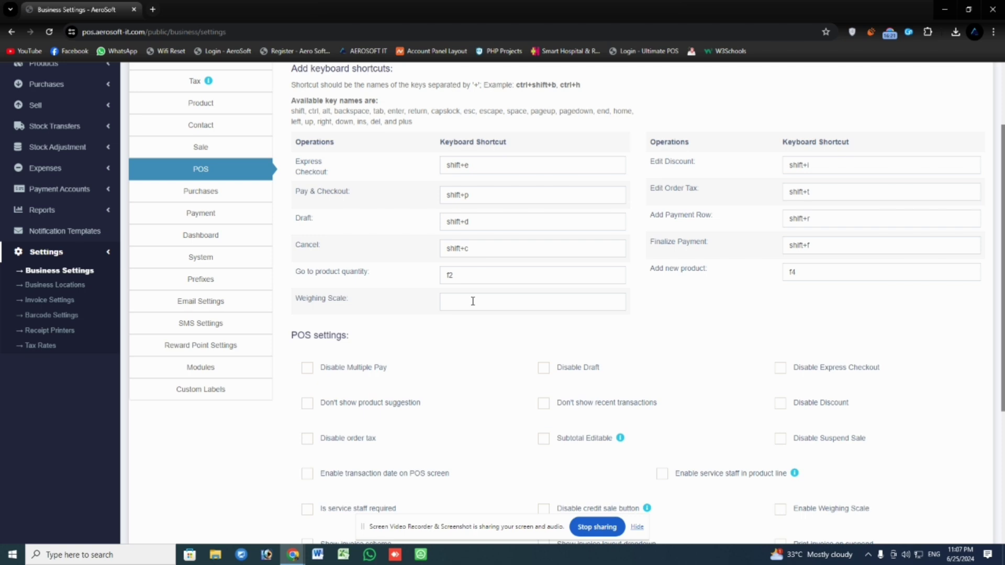
scroll(344, 359, down, 1)
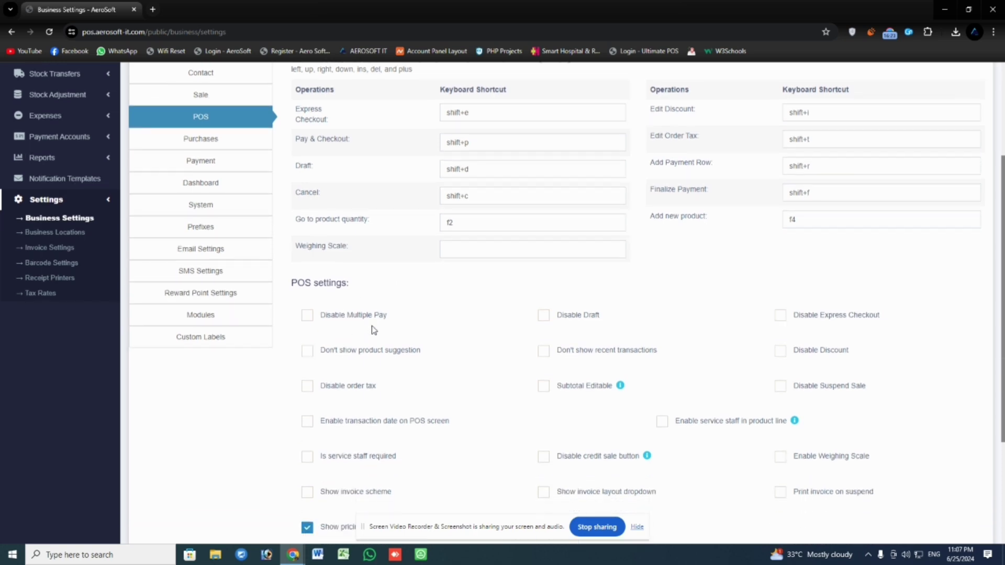
scroll(665, 393, down, 3)
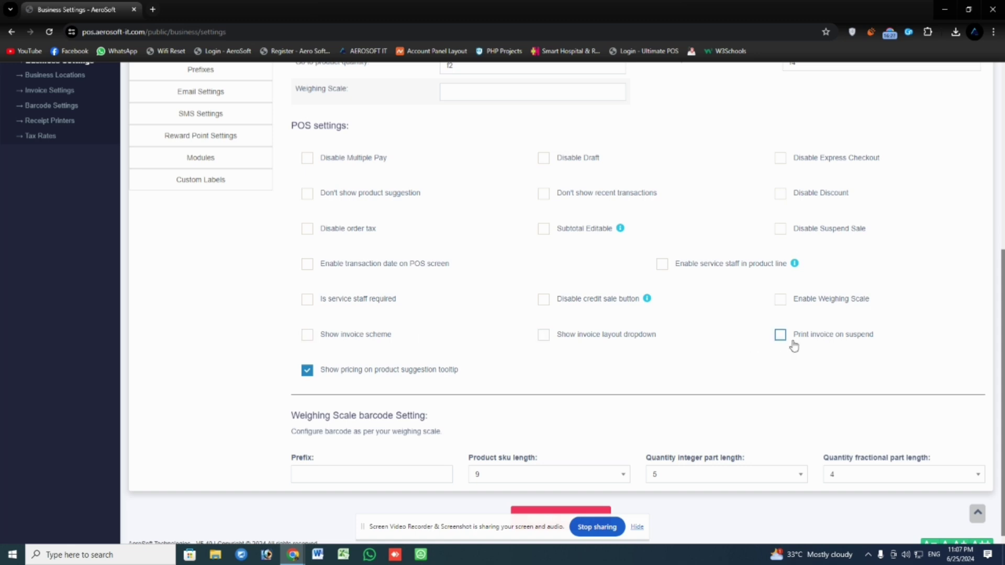
Enable transaction date on POS screen and Subtotal Editable, and try switching service staff in product line on and off.
click(696, 268)
click(332, 272)
click(558, 231)
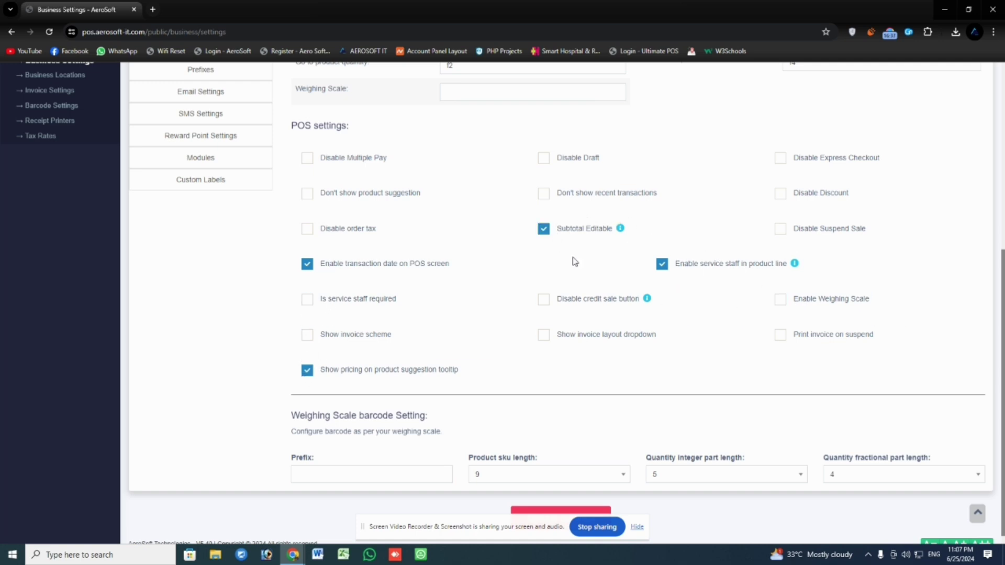
scroll(589, 291, down, 1)
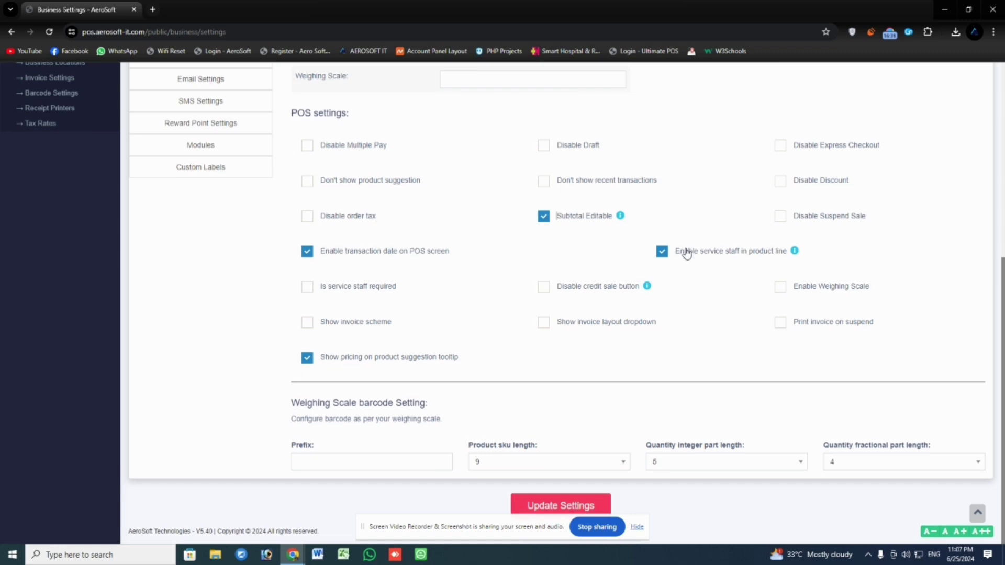
click(662, 252)
Check the product SKU length choices for the weighing scale barcode without changing the value, and save the business settings.
click(494, 468)
click(495, 464)
click(557, 466)
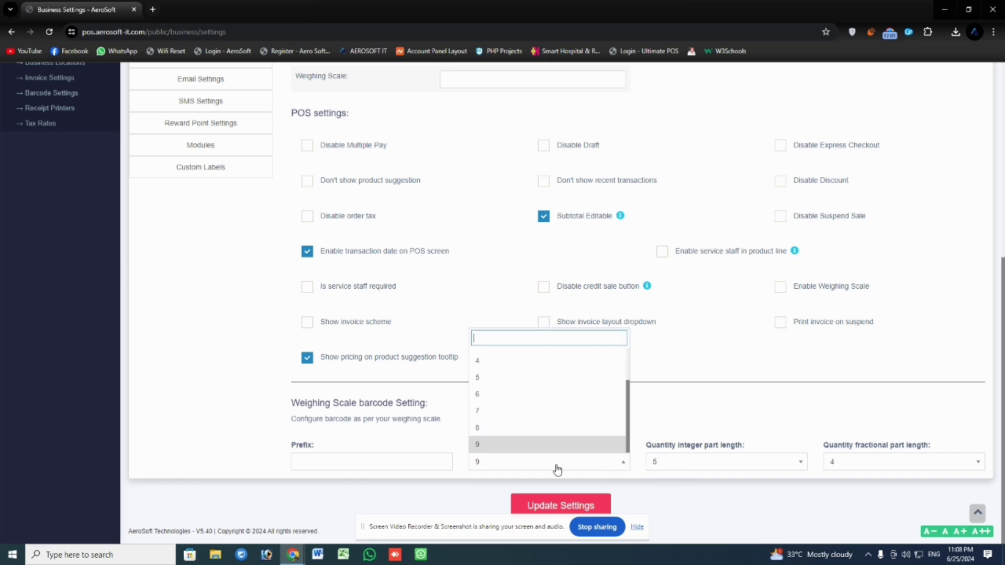
click(549, 463)
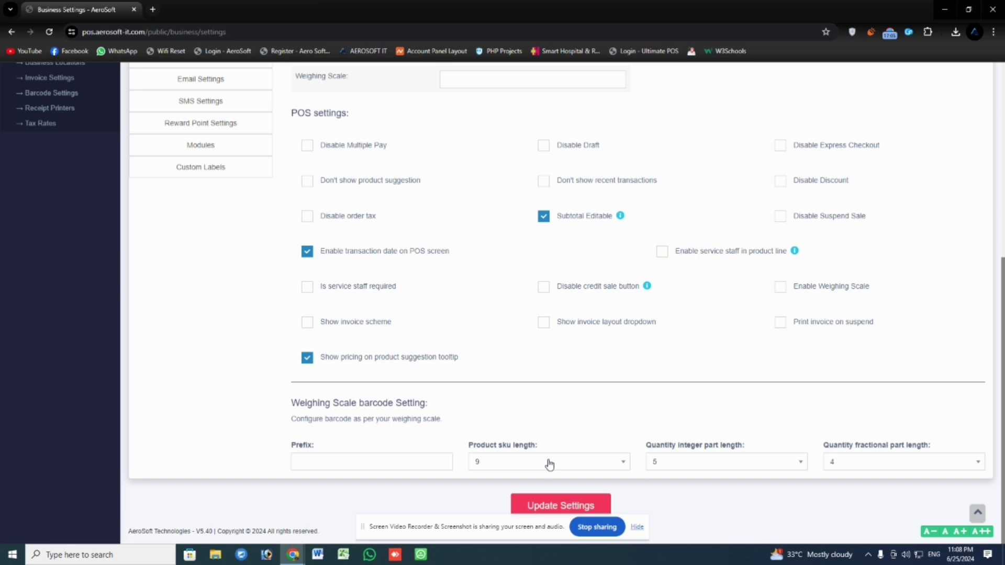
click(549, 464)
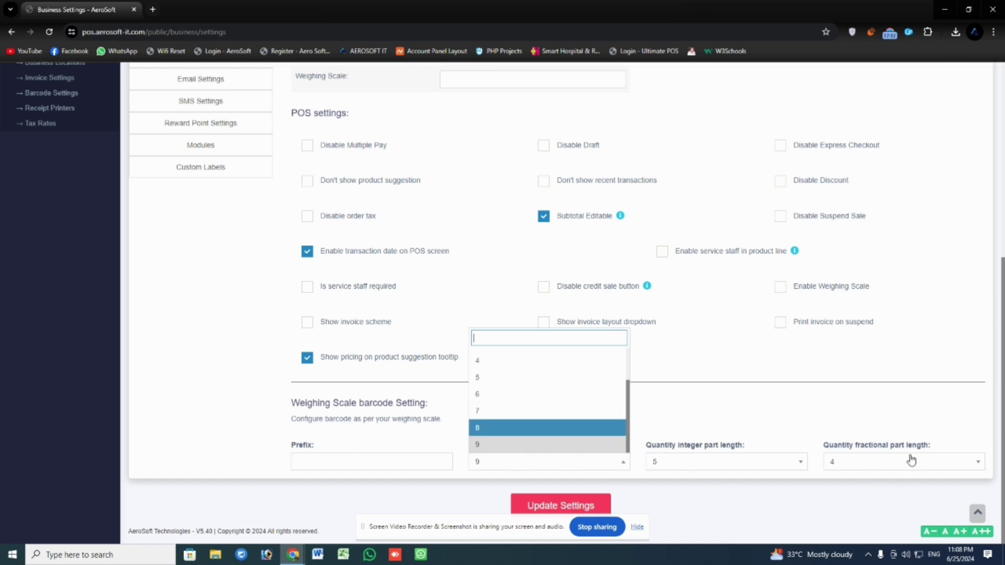
click(718, 413)
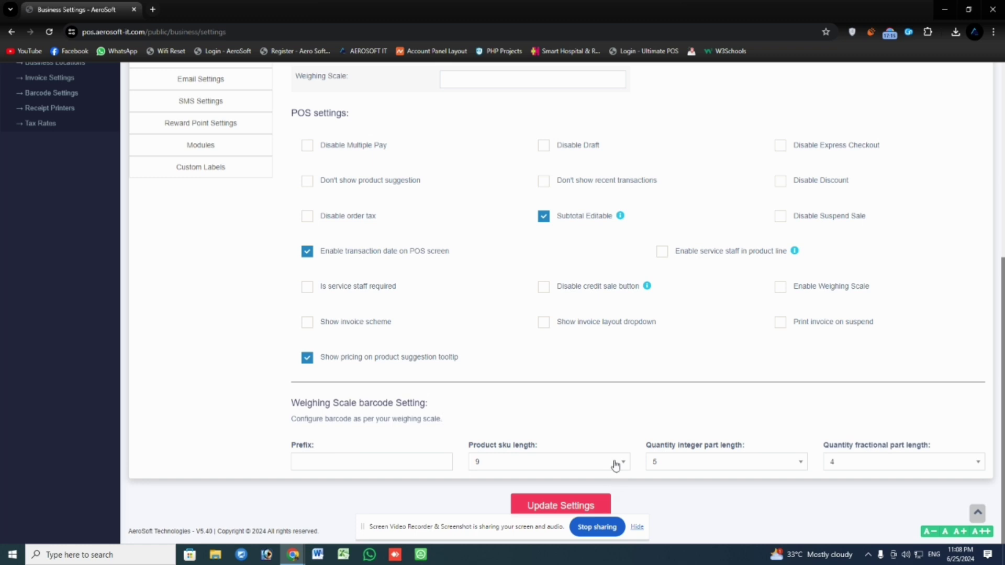
click(589, 507)
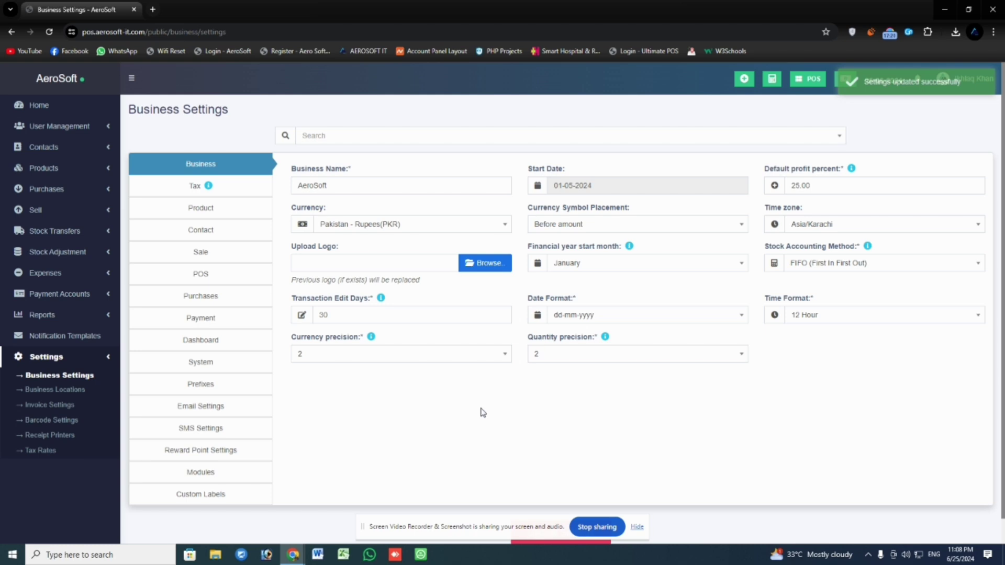
In the purchase settings, try switching Enable Purchase Status and Enable purchase order on and off, checking the purchase status help text.
click(219, 298)
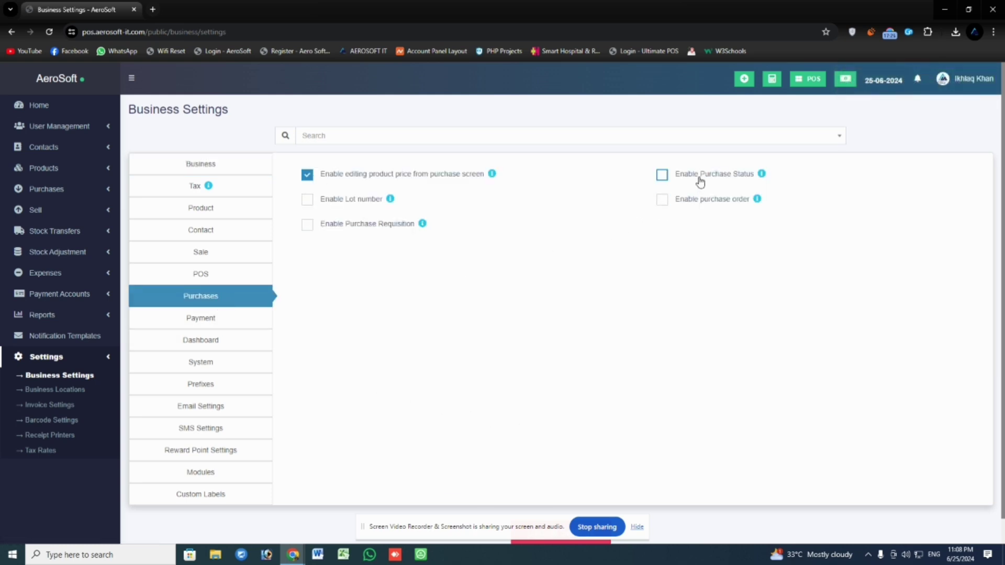
click(663, 176)
mouse_move(762, 176)
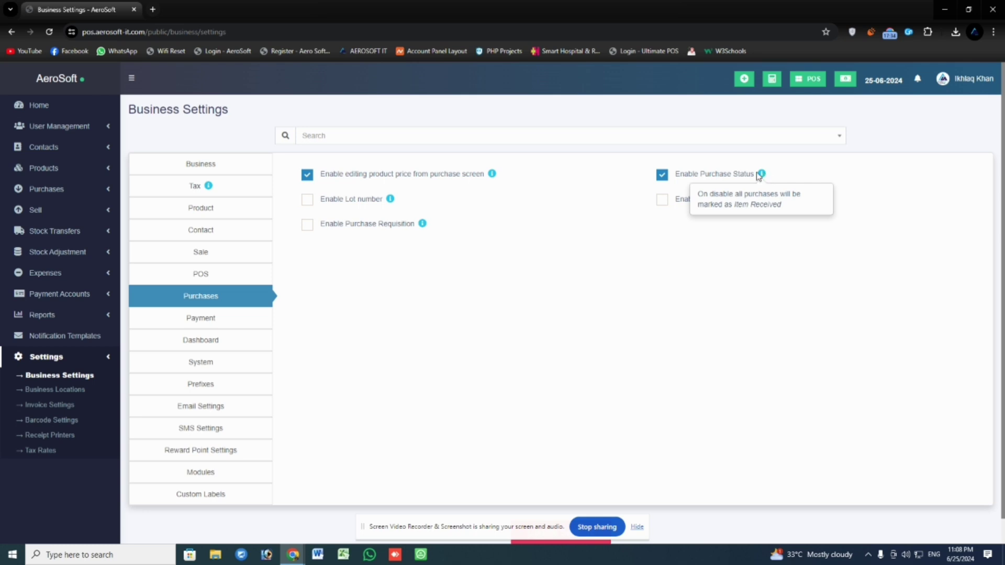
click(662, 177)
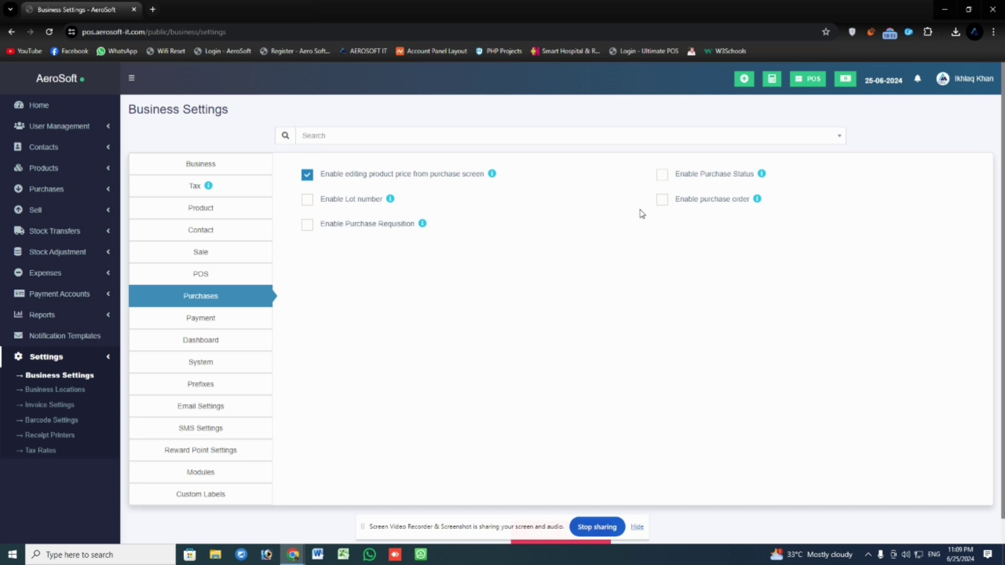
click(661, 202)
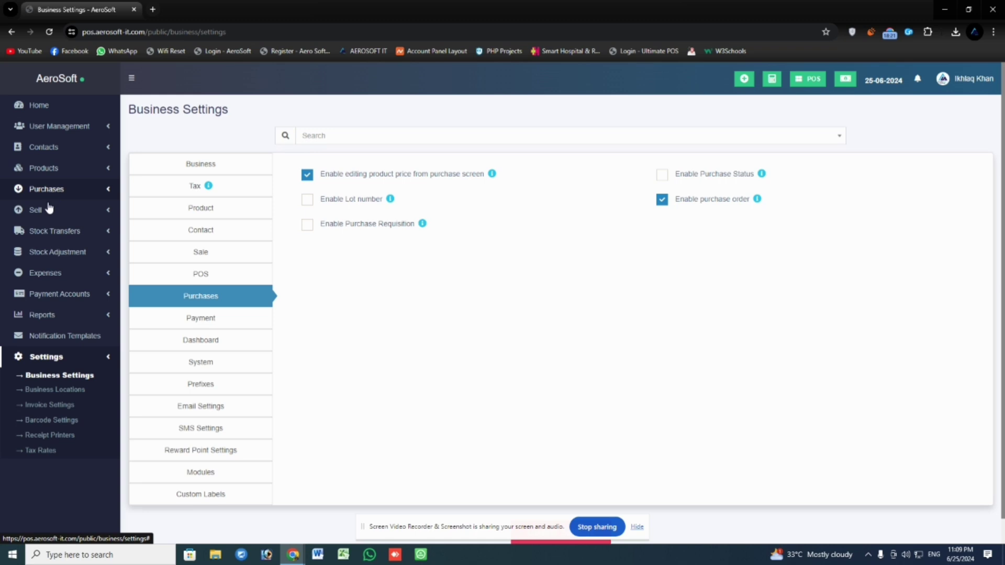
click(660, 202)
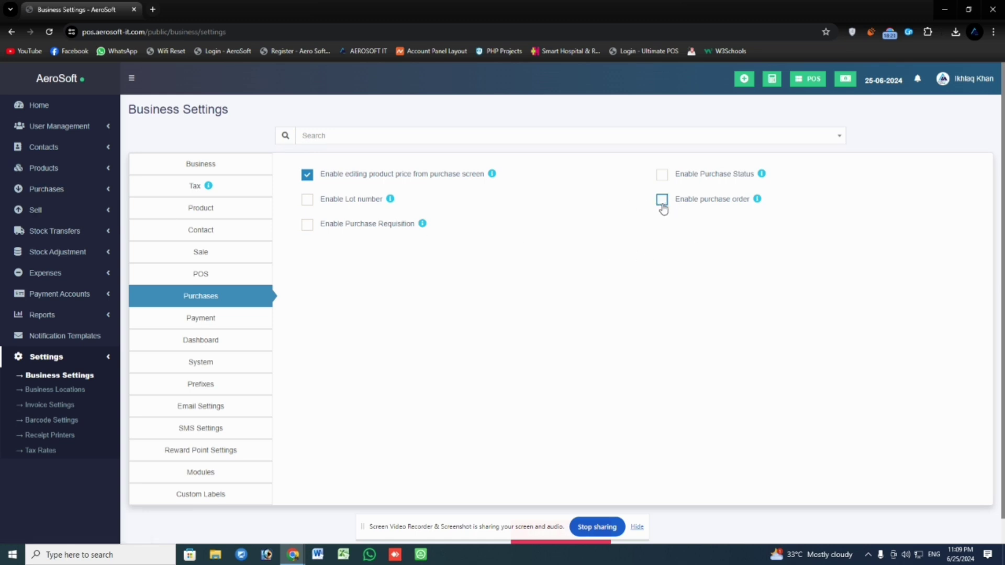
Review the payment settings for cash denominations and the dashboard's stock expiry alert period without changing them.
click(204, 328)
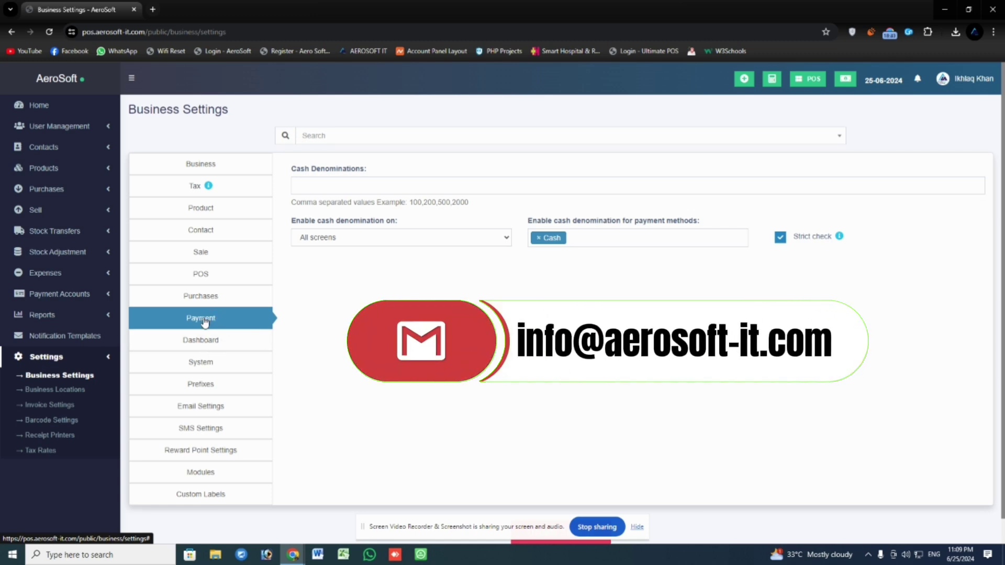
scroll(211, 317, down, 1)
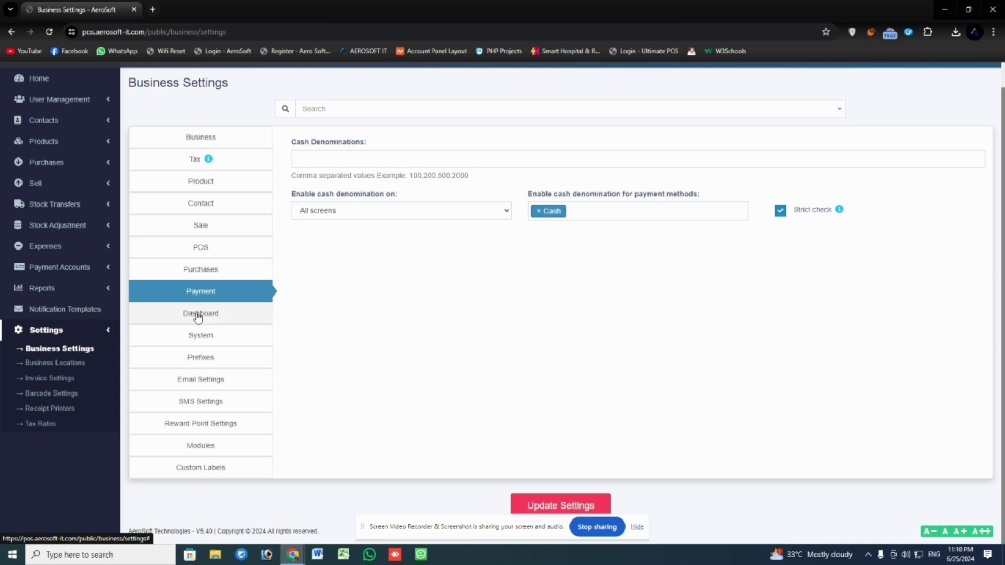
click(227, 324)
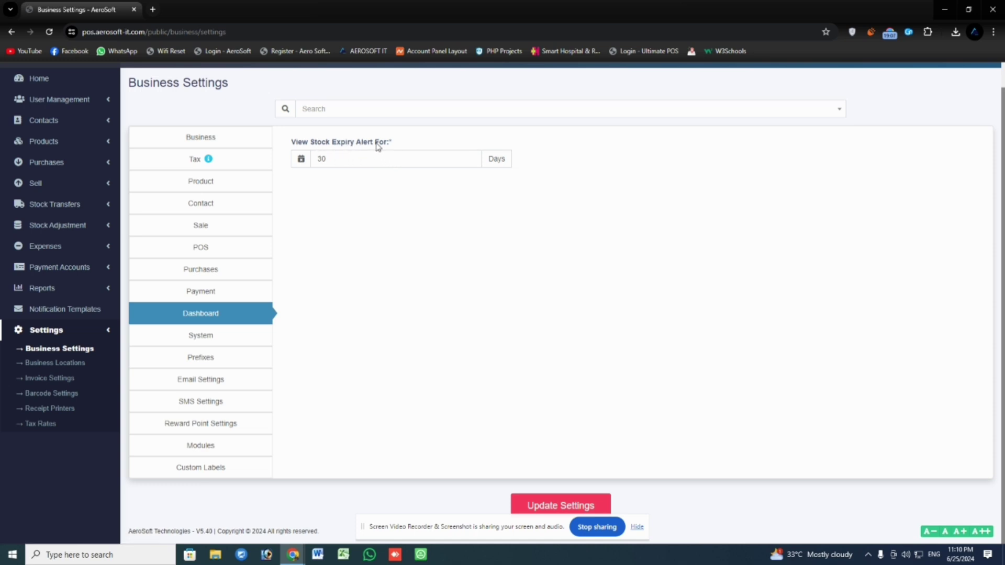
double_click(323, 162)
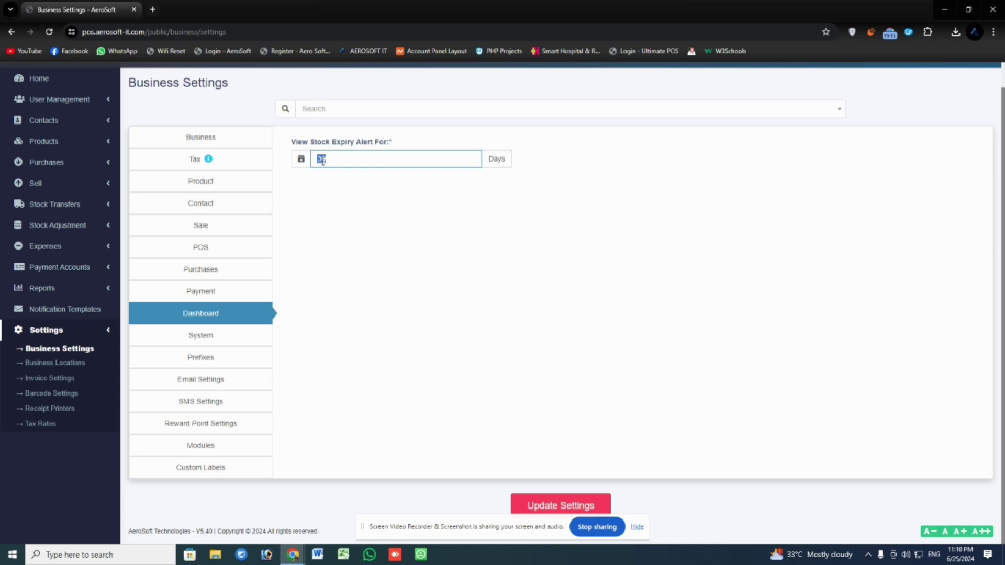
click(327, 165)
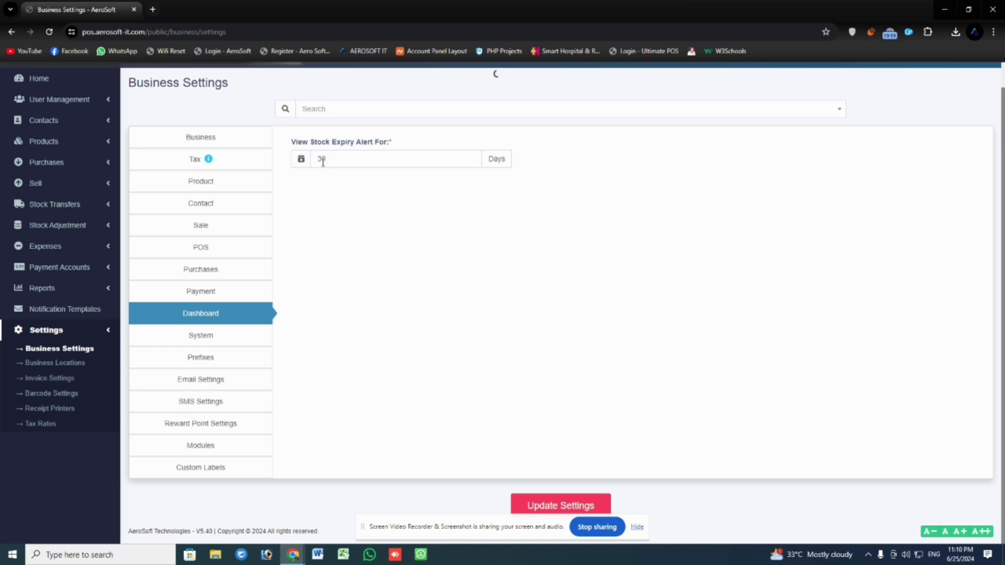
double_click(322, 161)
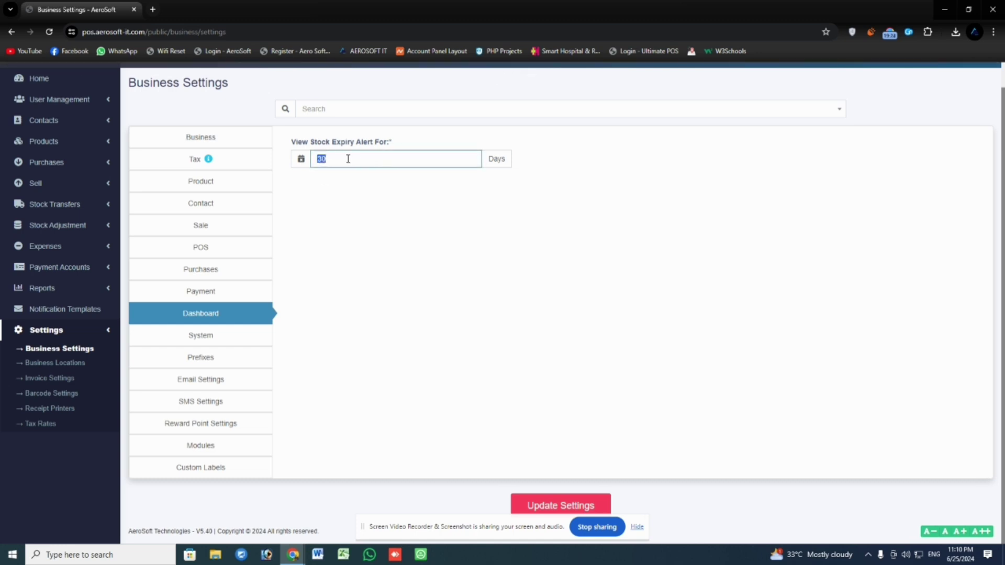
click(323, 219)
Check the system settings' choices for Theme Color and Default datatable page entries without changing either value.
click(202, 338)
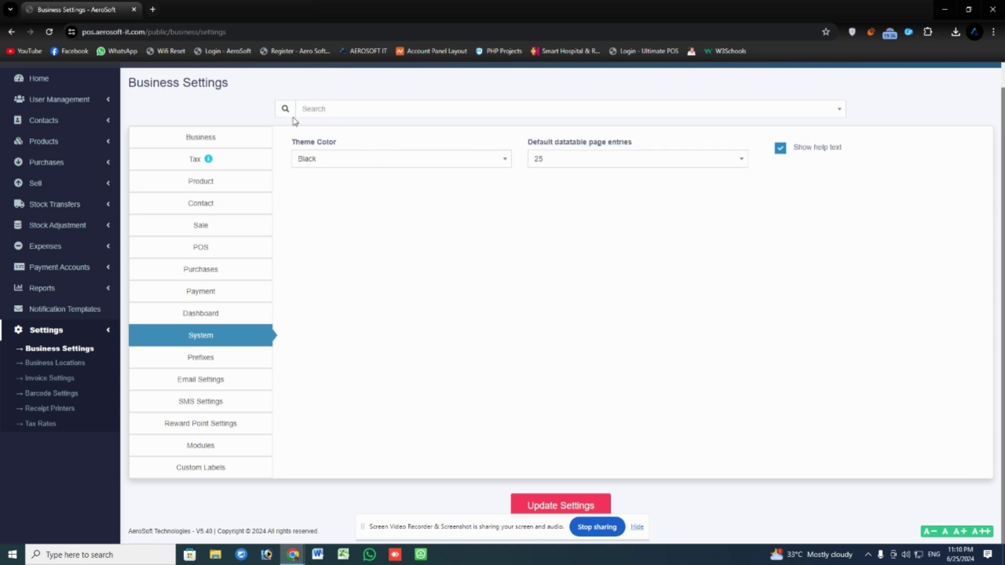
click(469, 164)
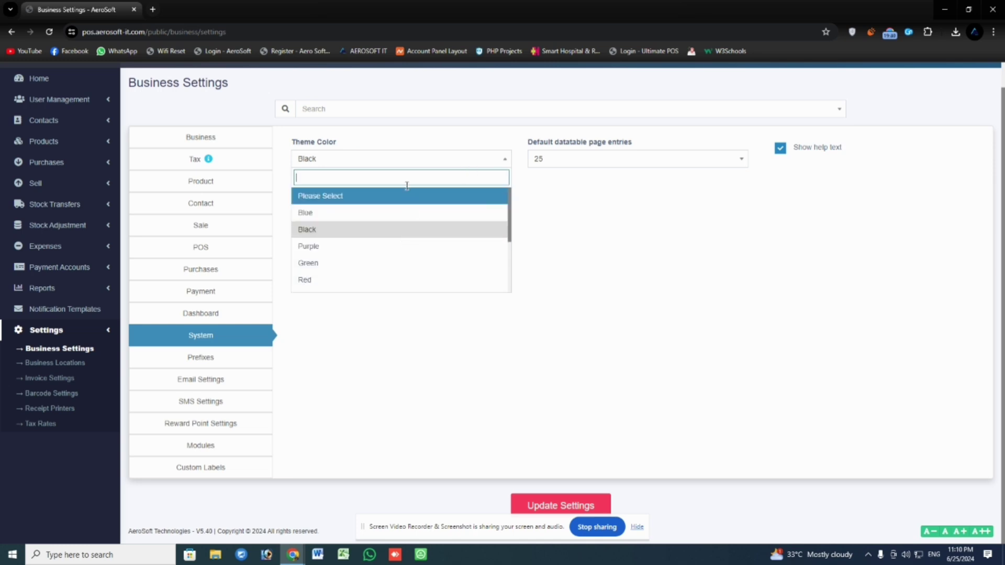
click(412, 385)
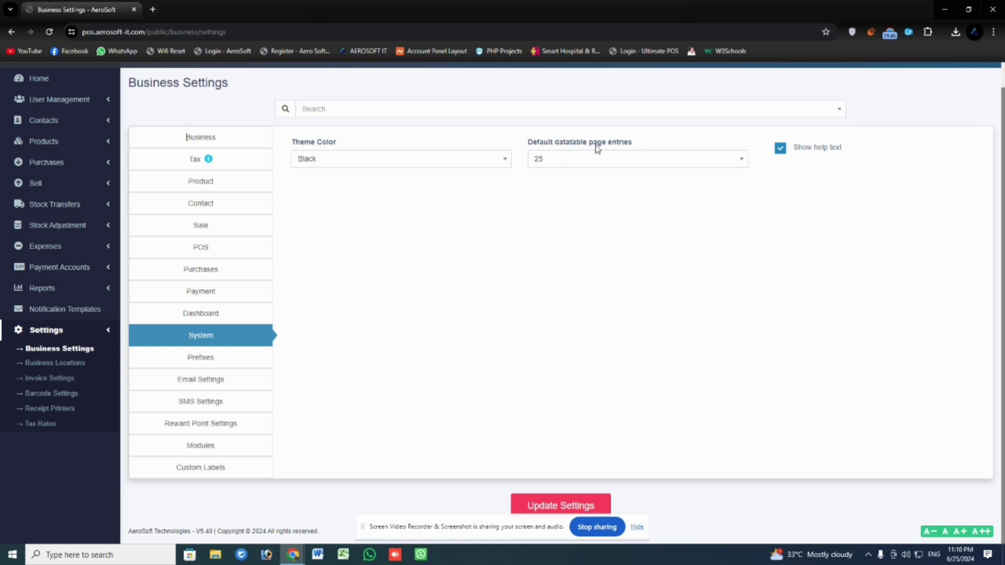
click(636, 158)
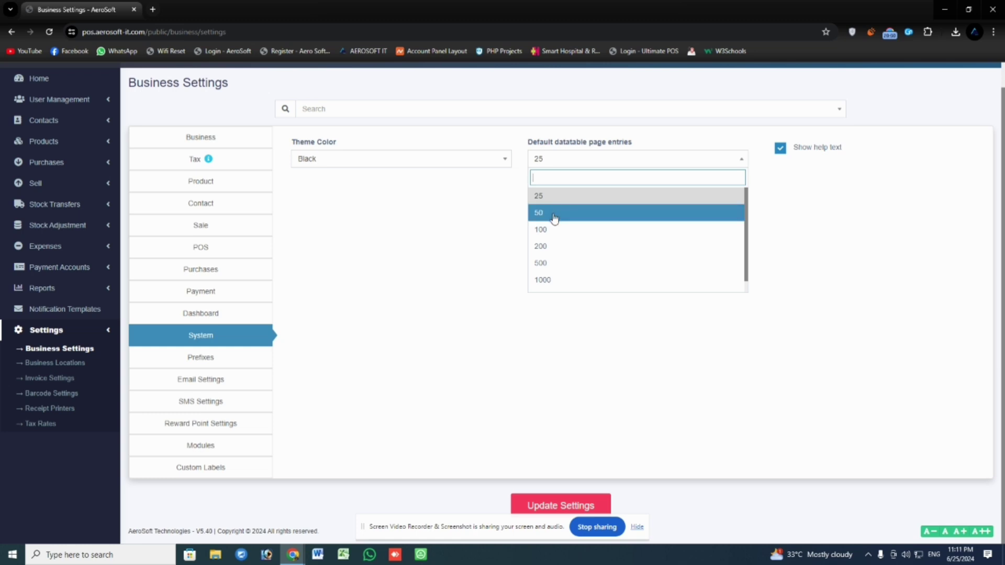
click(495, 221)
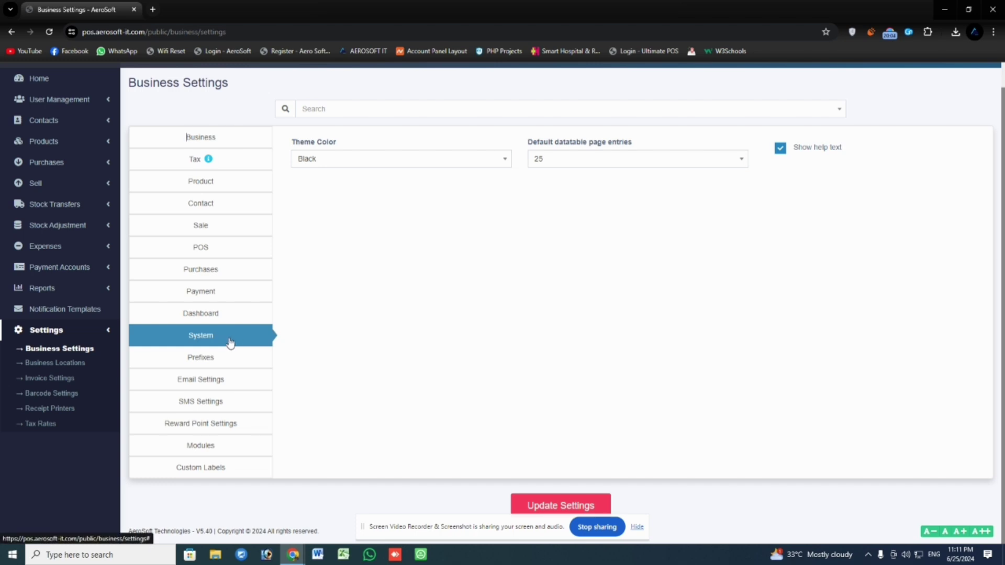
Review the prefixes, email, SMS and reward point settings and the list of modules that can be enabled or disabled.
click(212, 362)
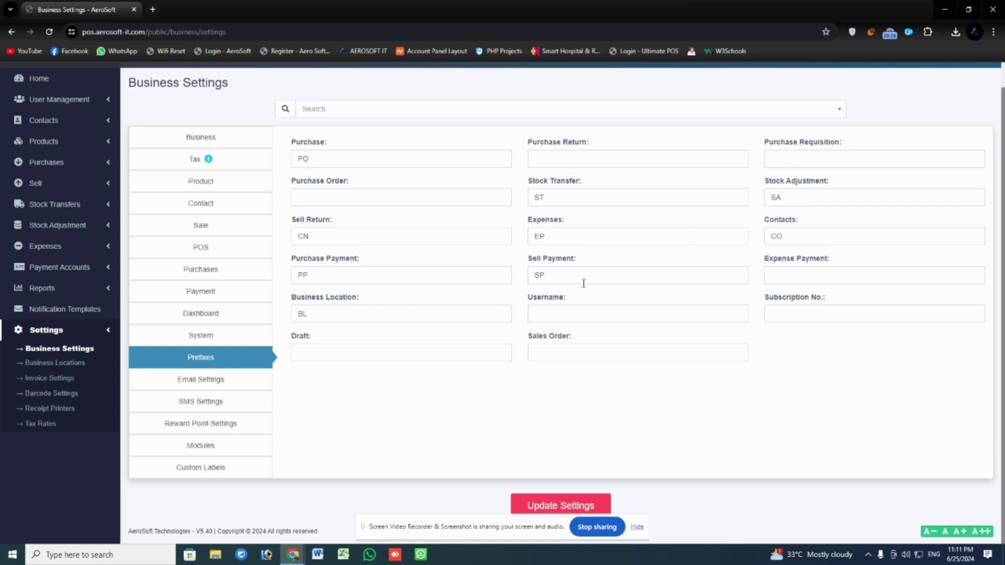
click(219, 385)
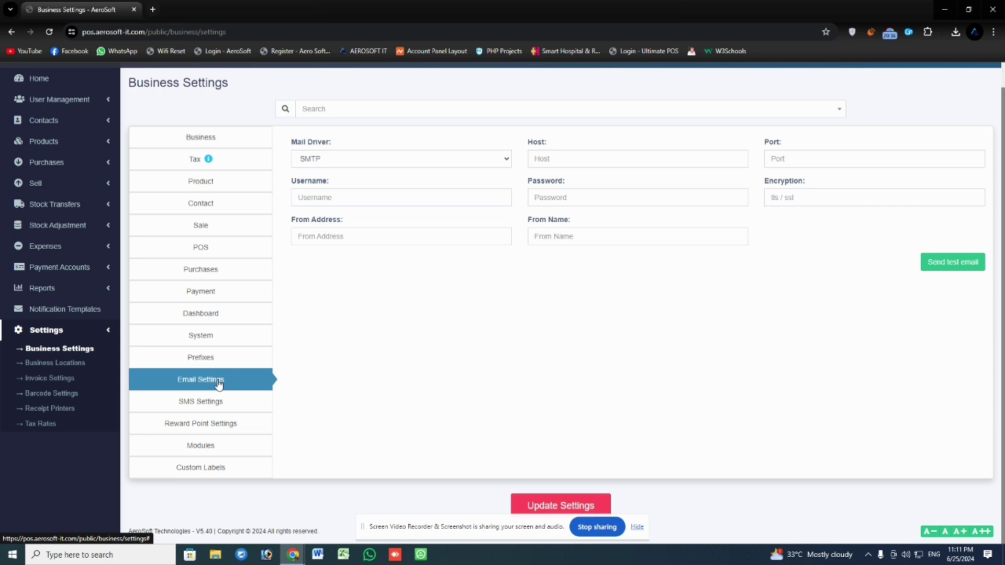
click(216, 403)
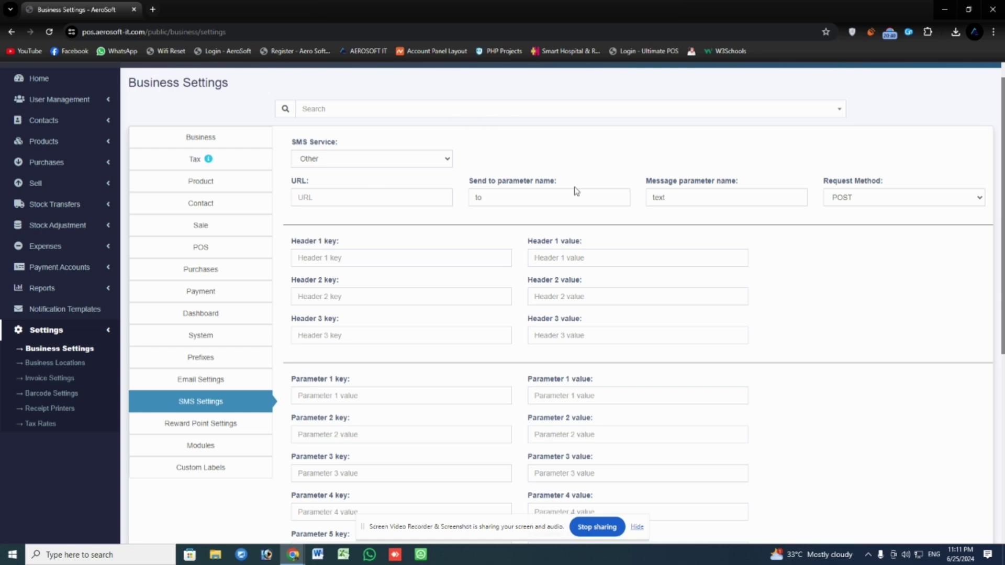
scroll(579, 194, up, 1)
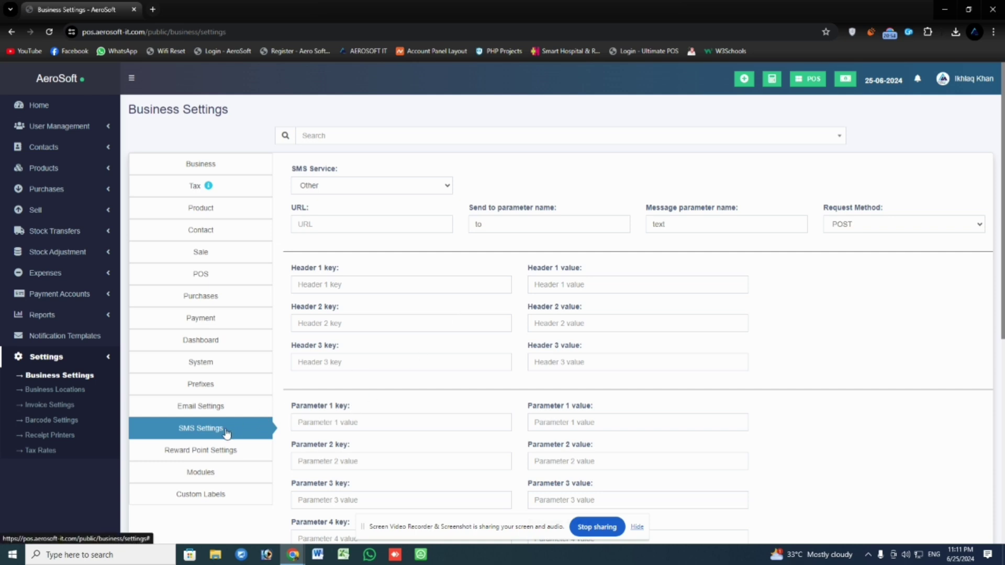
scroll(226, 433, down, 3)
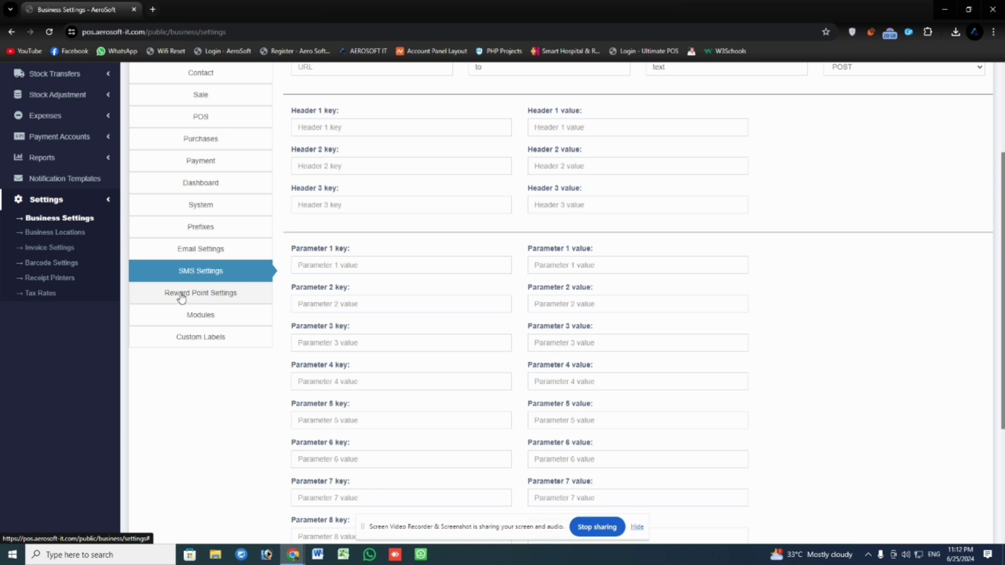
click(228, 297)
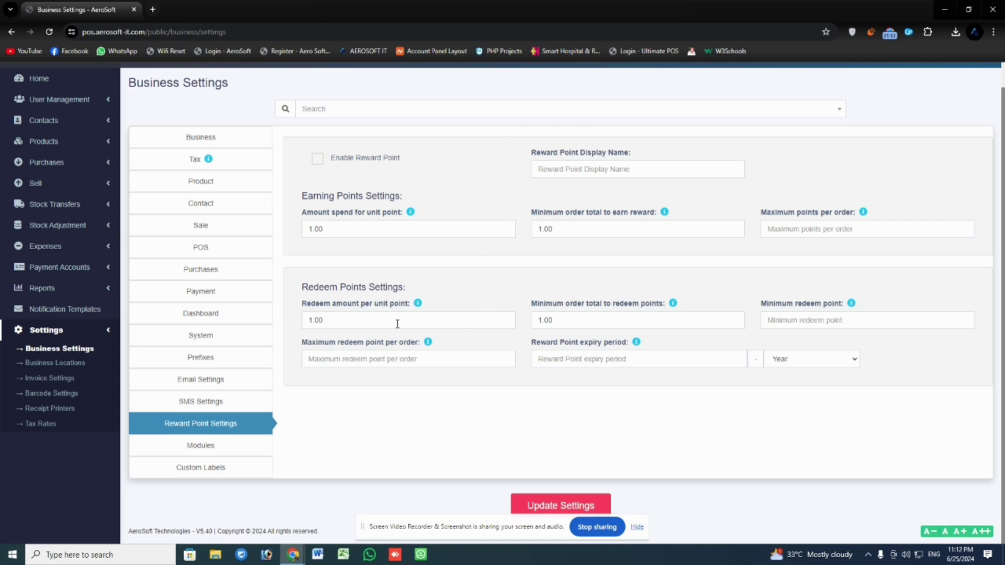
click(230, 450)
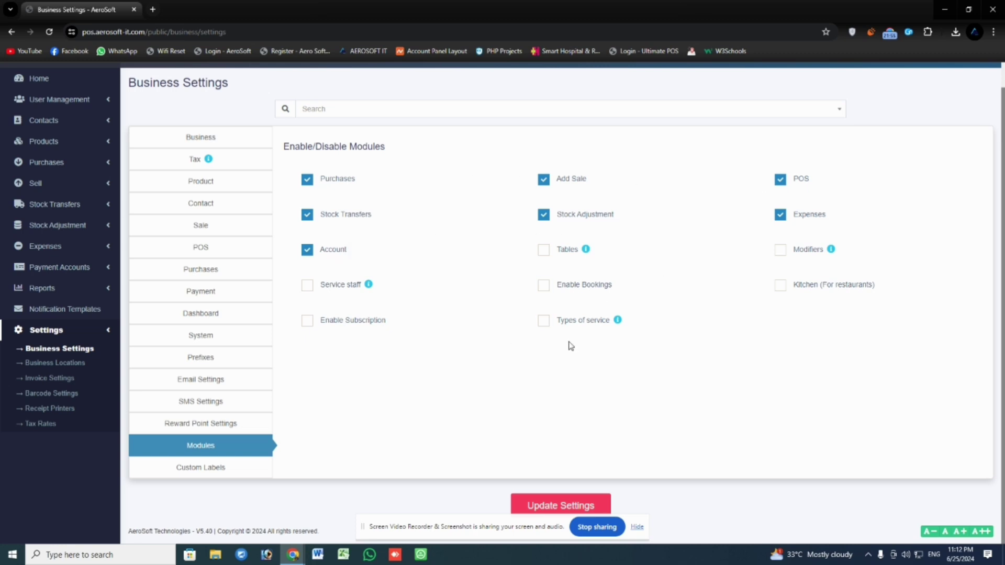
Examine the custom labels for custom payments and contact custom fields.
click(218, 474)
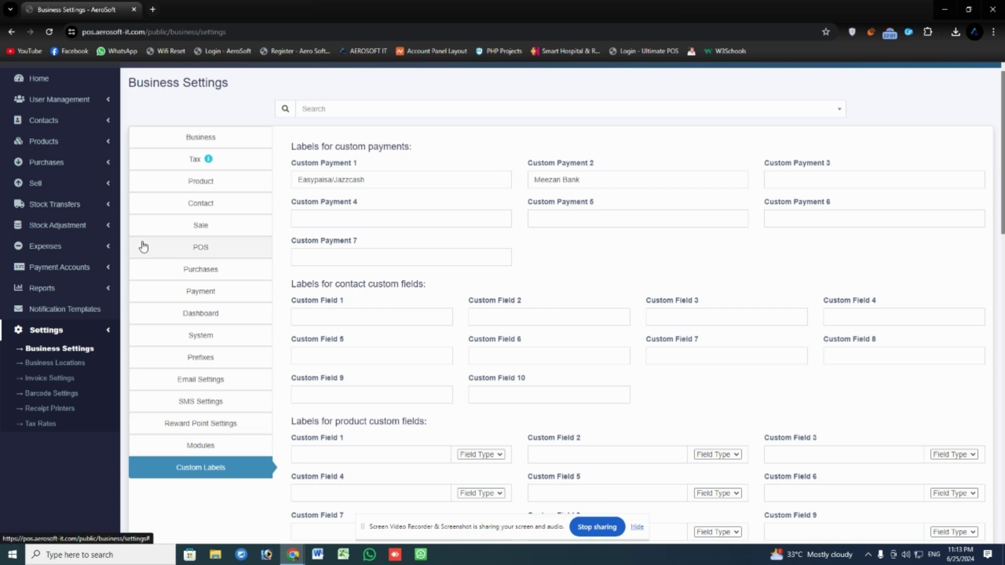
scroll(322, 241, down, 2)
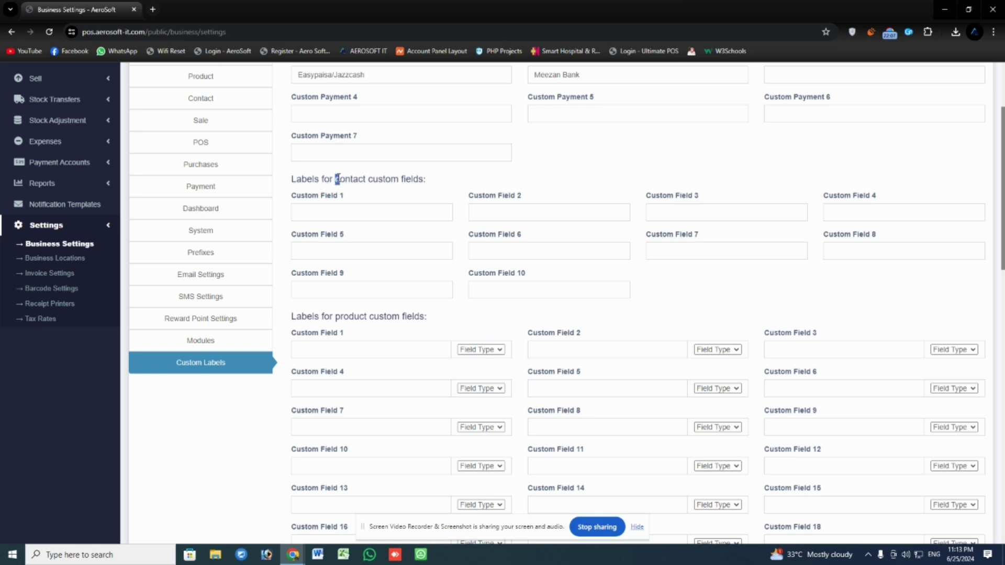
drag(338, 179, 372, 175)
click(332, 208)
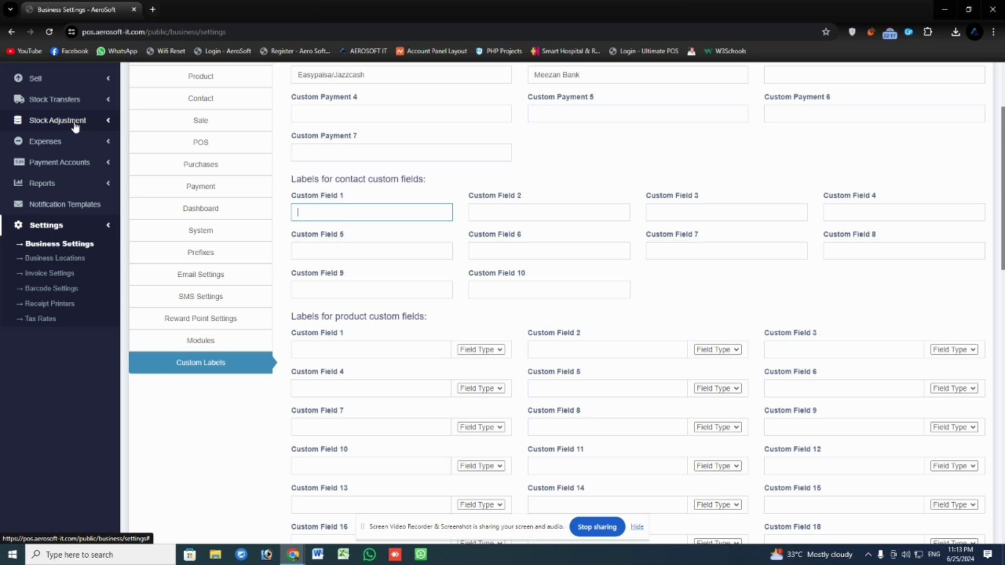
Examine the labels for product custom fields and check the field type choices for Custom Field 1 without selecting one.
scroll(230, 225, down, 1)
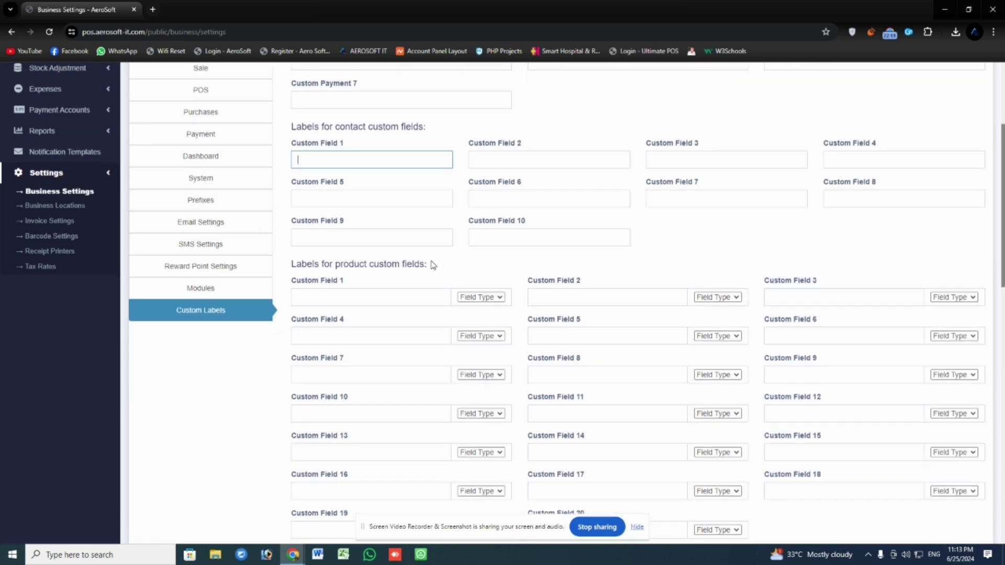
double_click(380, 265)
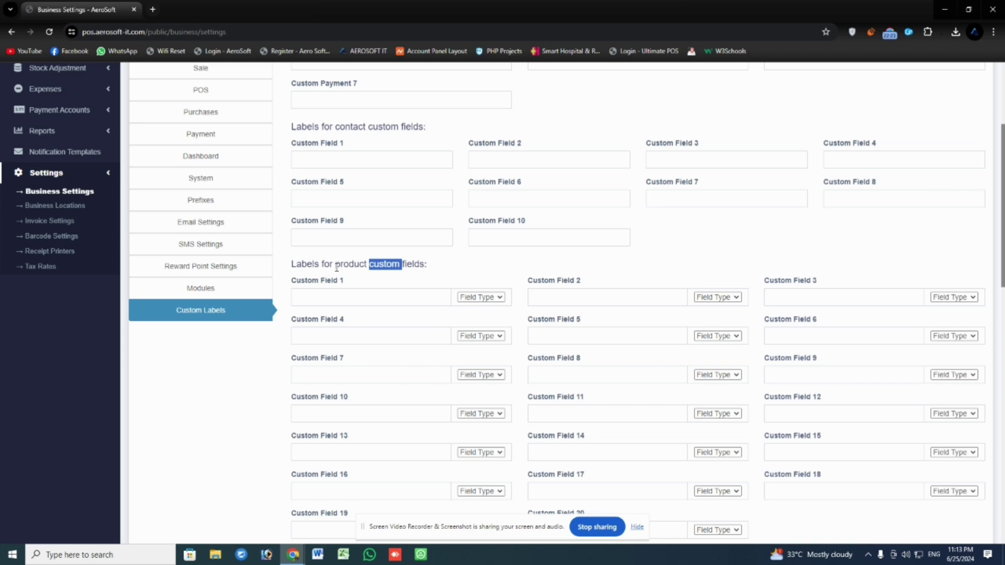
drag(335, 264, 360, 266)
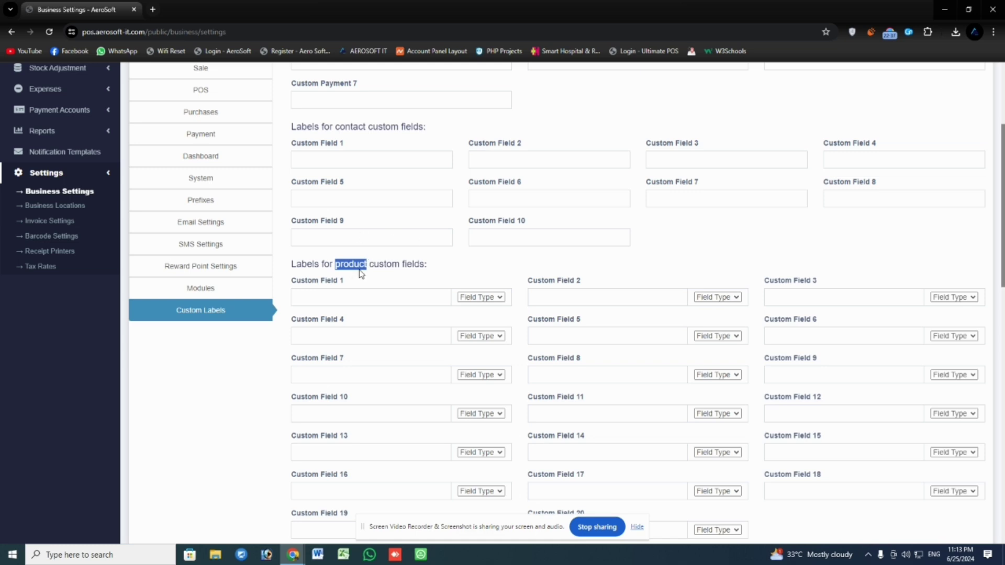
click(326, 298)
click(481, 299)
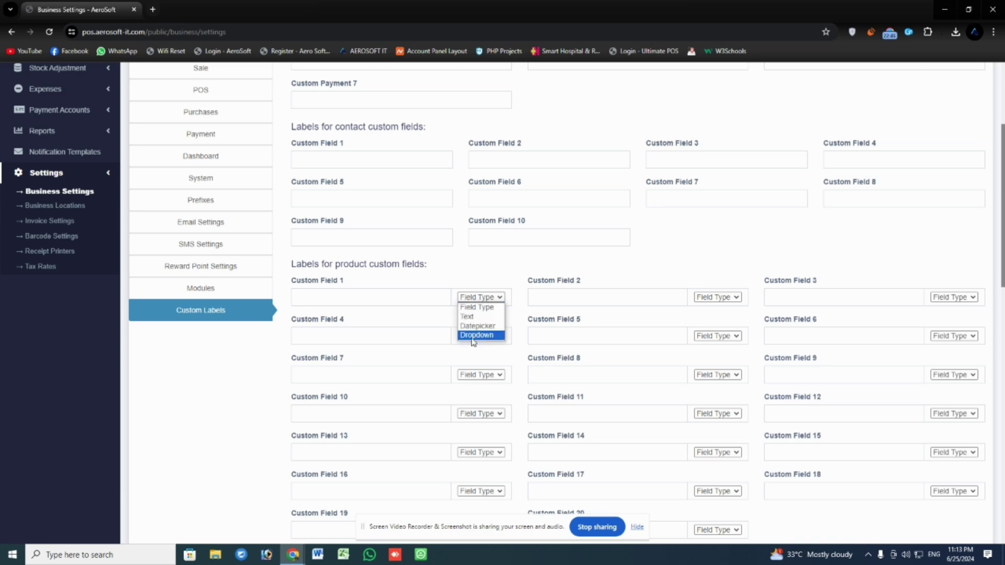
click(500, 281)
Look through the remaining custom labels from location to types of service, and collapse the Settings navigation group.
scroll(406, 329, down, 5)
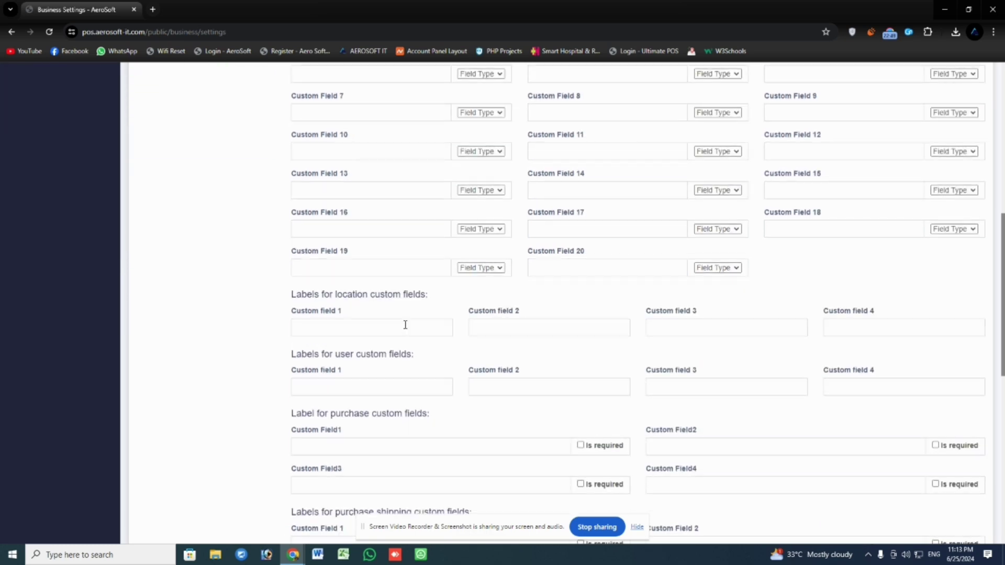
scroll(405, 325, down, 8)
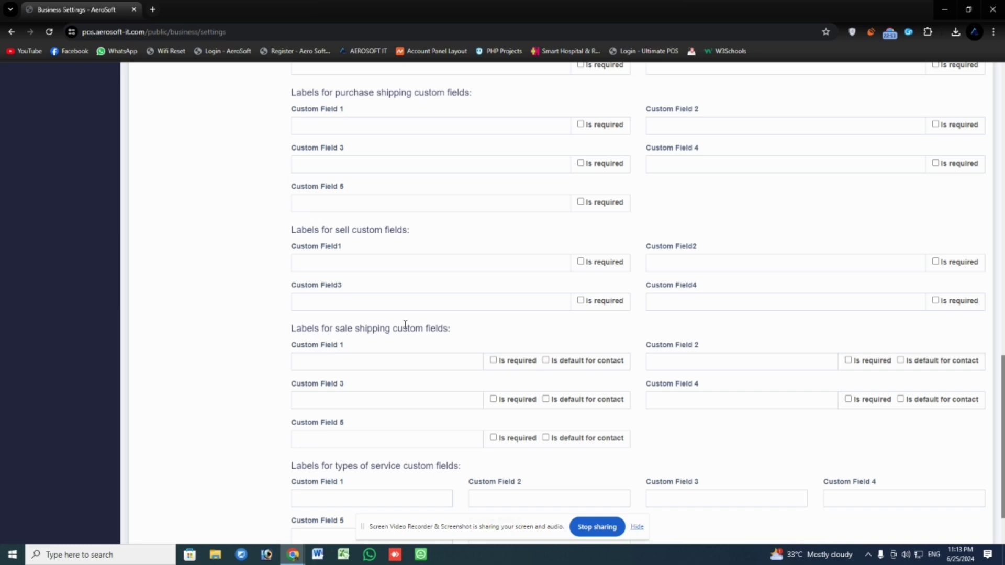
scroll(406, 324, down, 2)
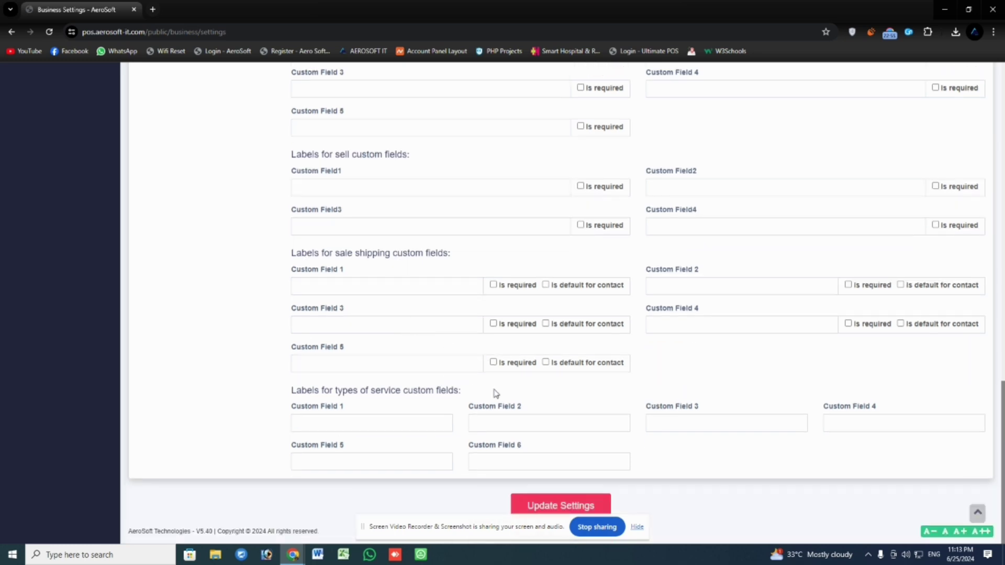
scroll(495, 394, up, 20)
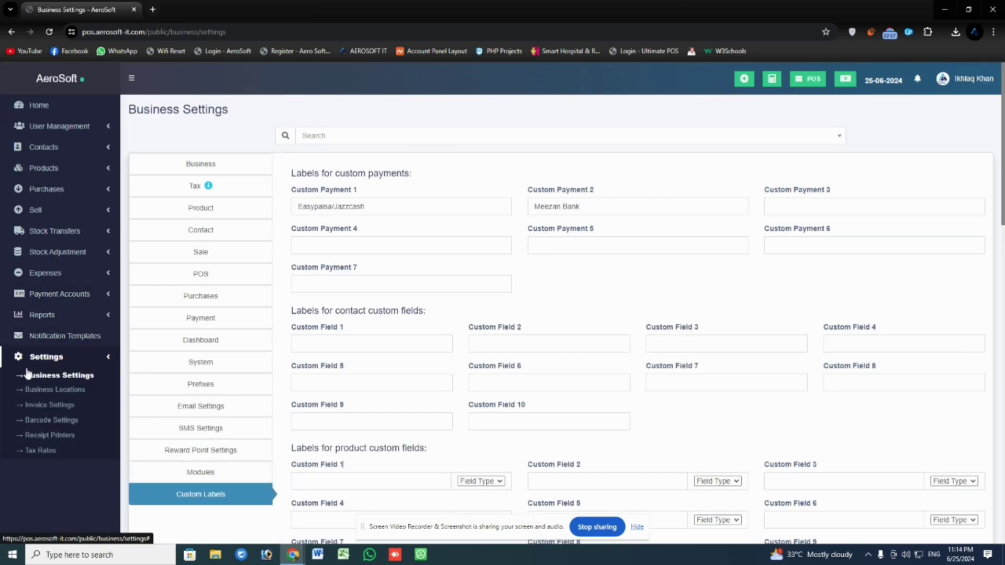
click(100, 357)
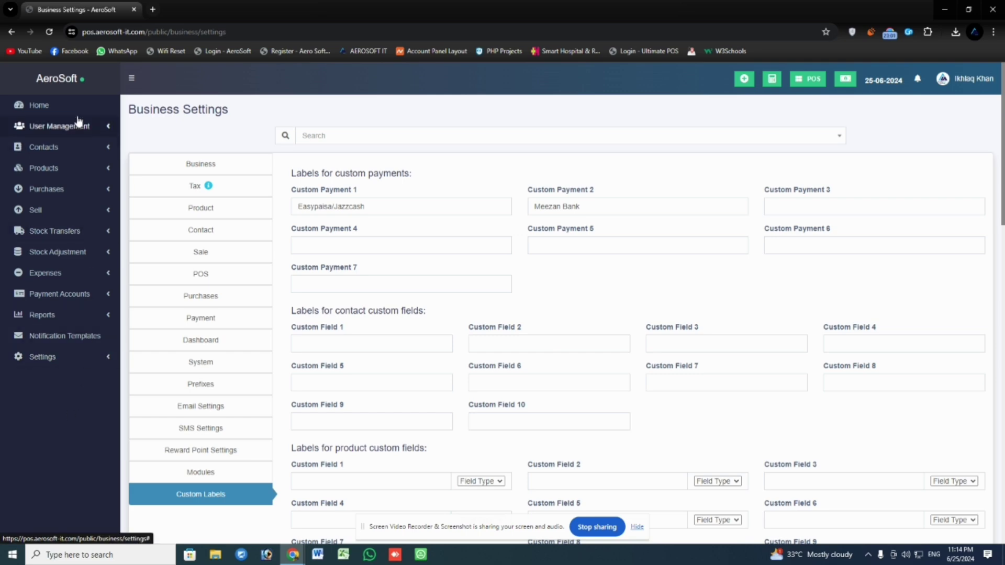